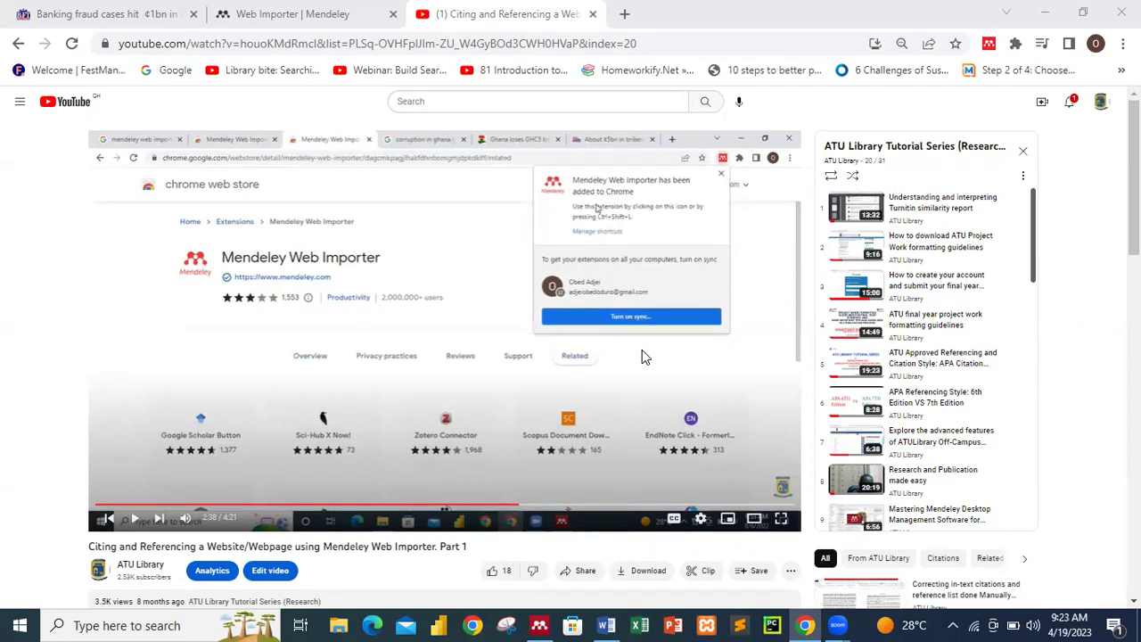
Open the Mendeley Web Importer page, reload it, and view the introduction with the Chrome download option
left_click(399, 27)
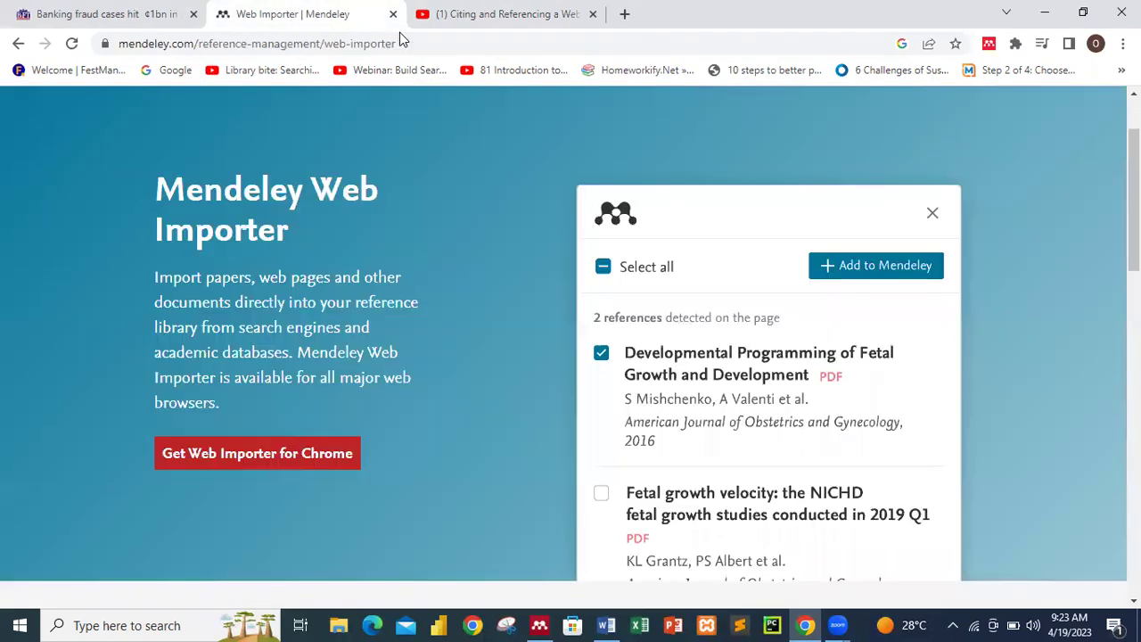
left_click(17, 43)
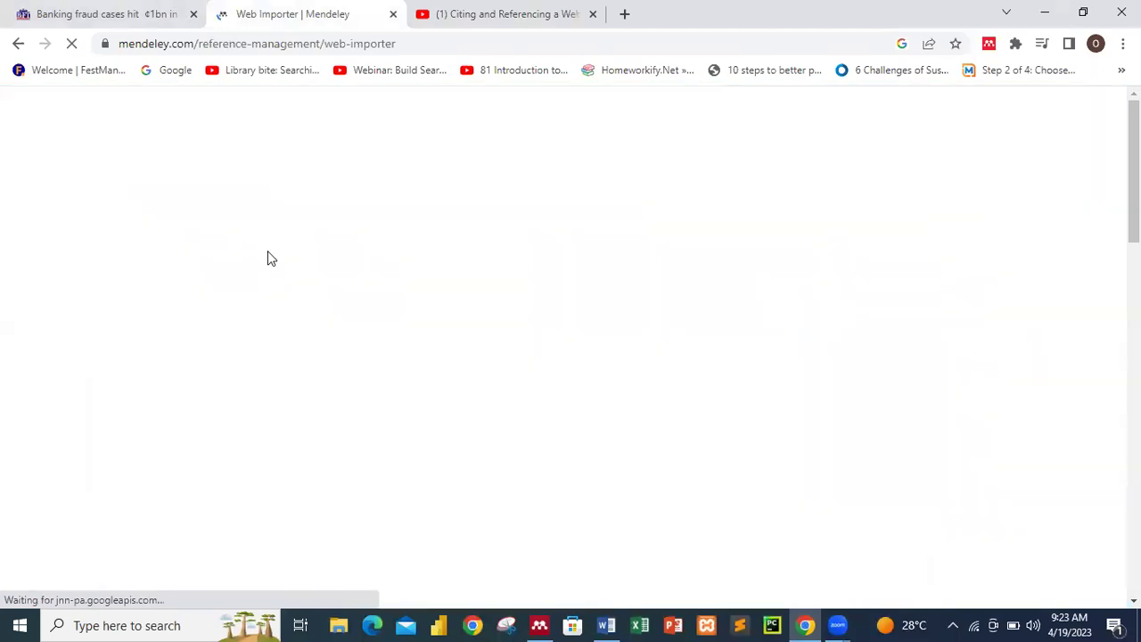
scroll(446, 393, "down", 1)
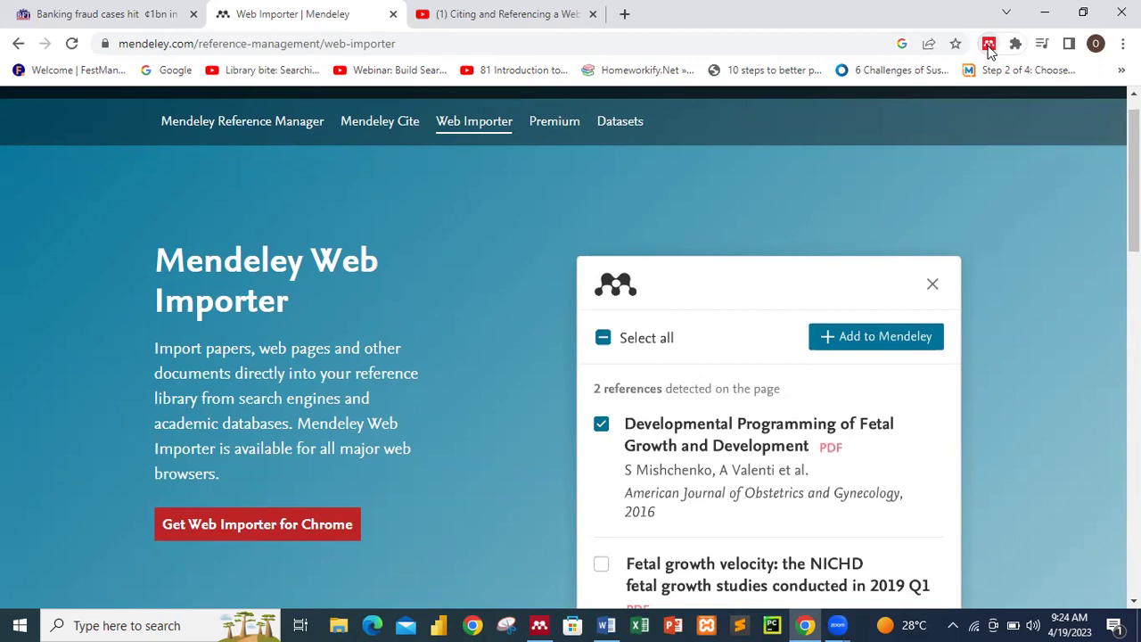
Open the article "Banking fraud cases hit ¢1bn in 2020 – BoG report" and read its headline, date and opening paragraphs
left_click(113, 11)
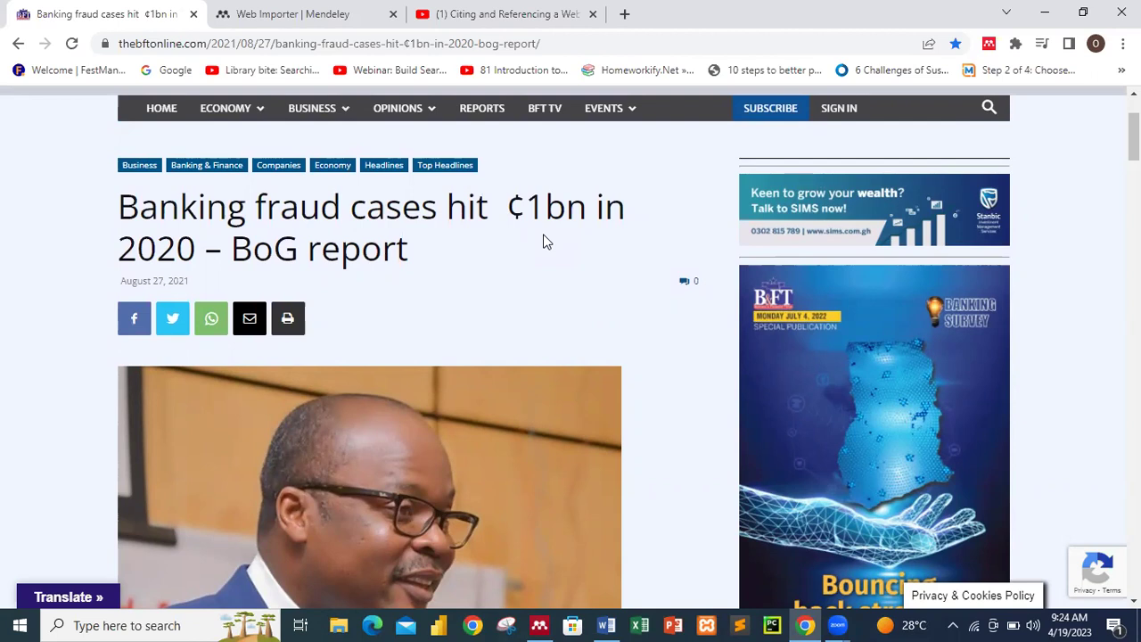
scroll(546, 241, "down", 1)
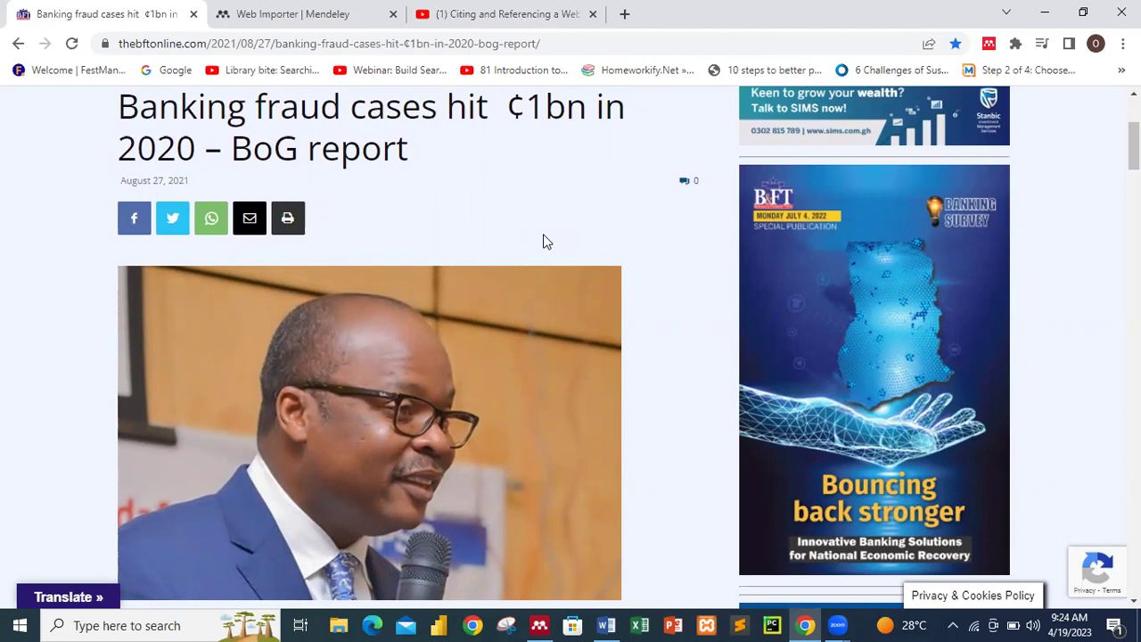
scroll(545, 241, "down", 5)
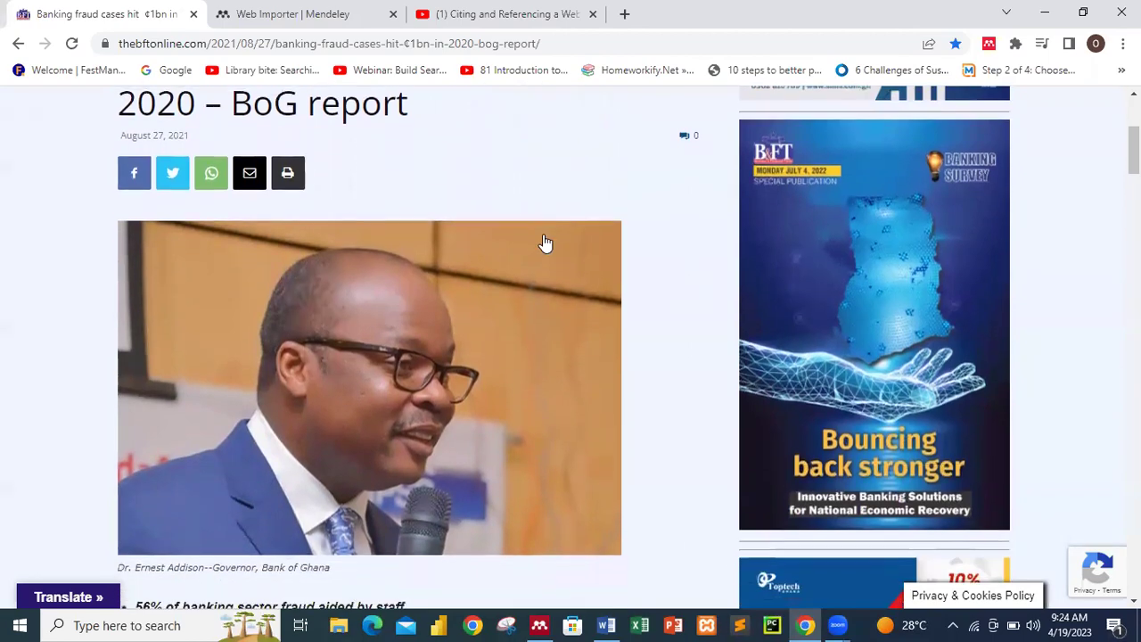
scroll(546, 241, "down", 2)
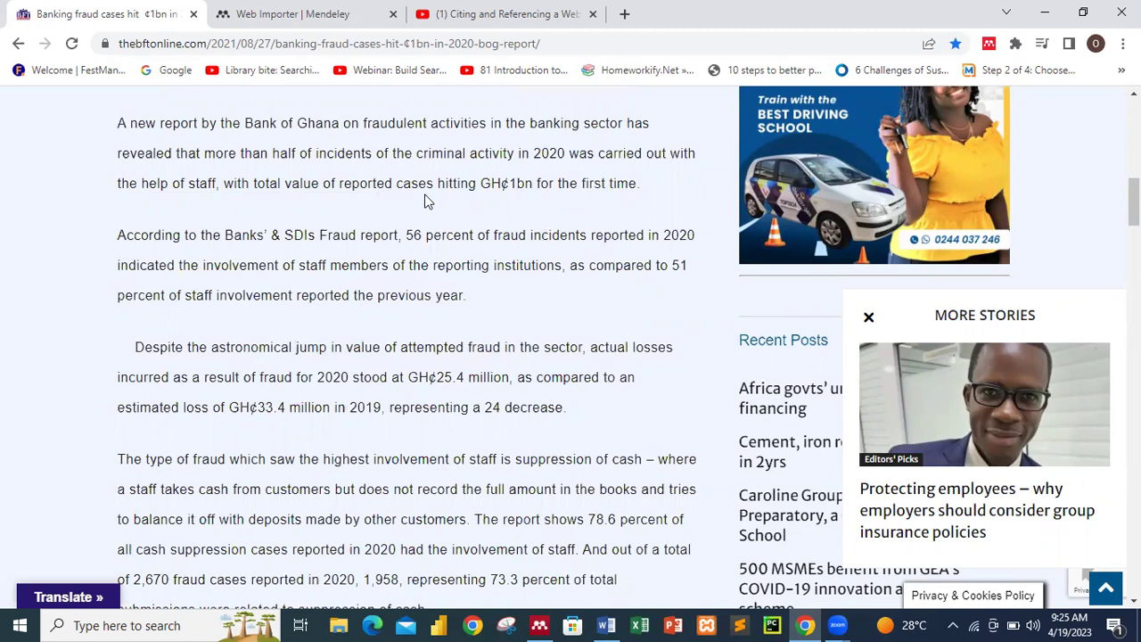
scroll(427, 196, "up", 1)
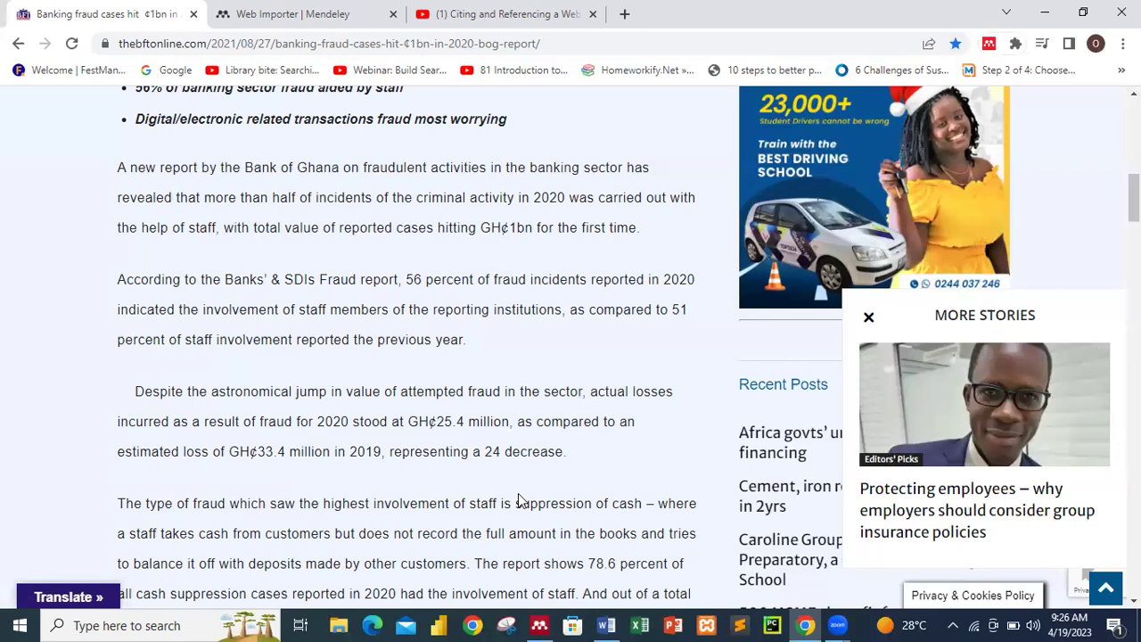
scroll(535, 357, "up", 10)
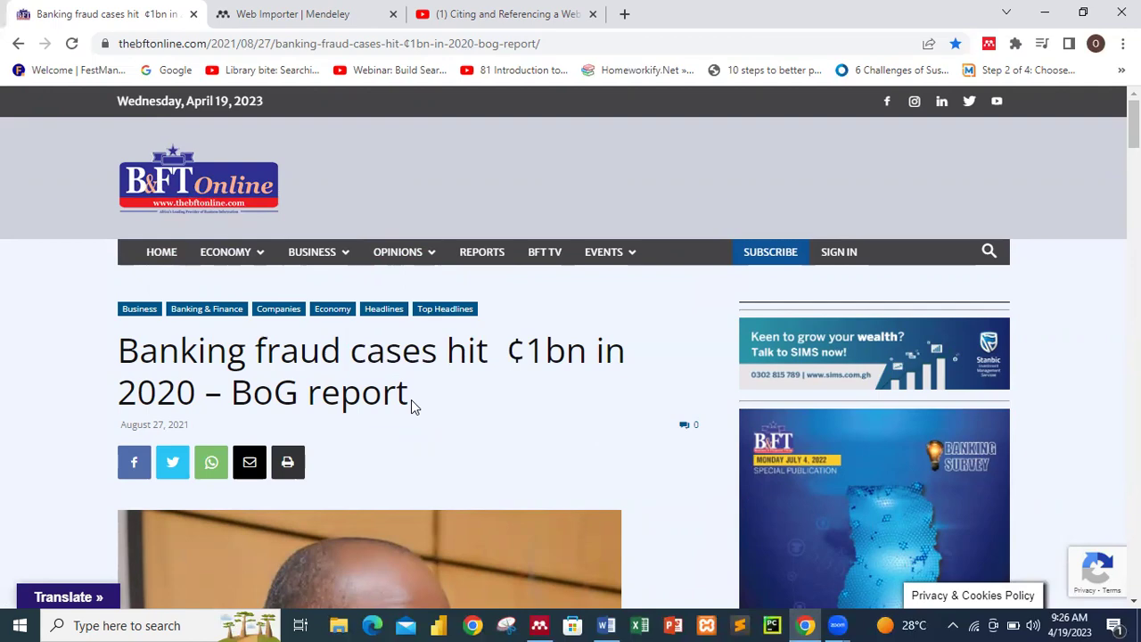
Look for the author credit, source and tags at the end of the banking fraud article
scroll(411, 403, "down", 15)
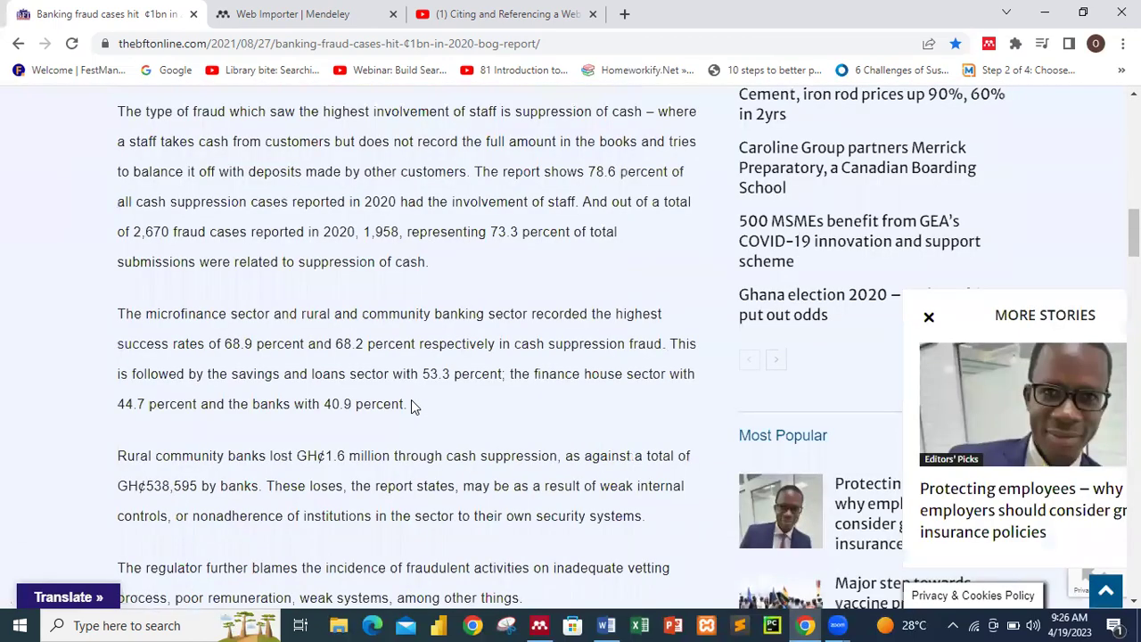
scroll(411, 406, "down", 1)
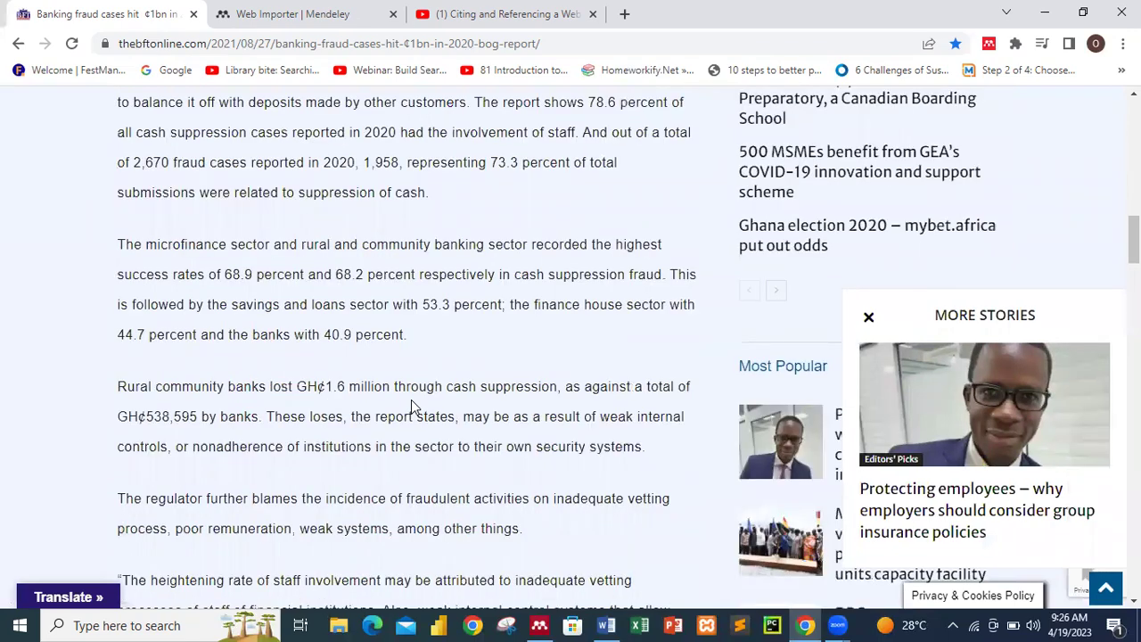
scroll(411, 403, "down", 13)
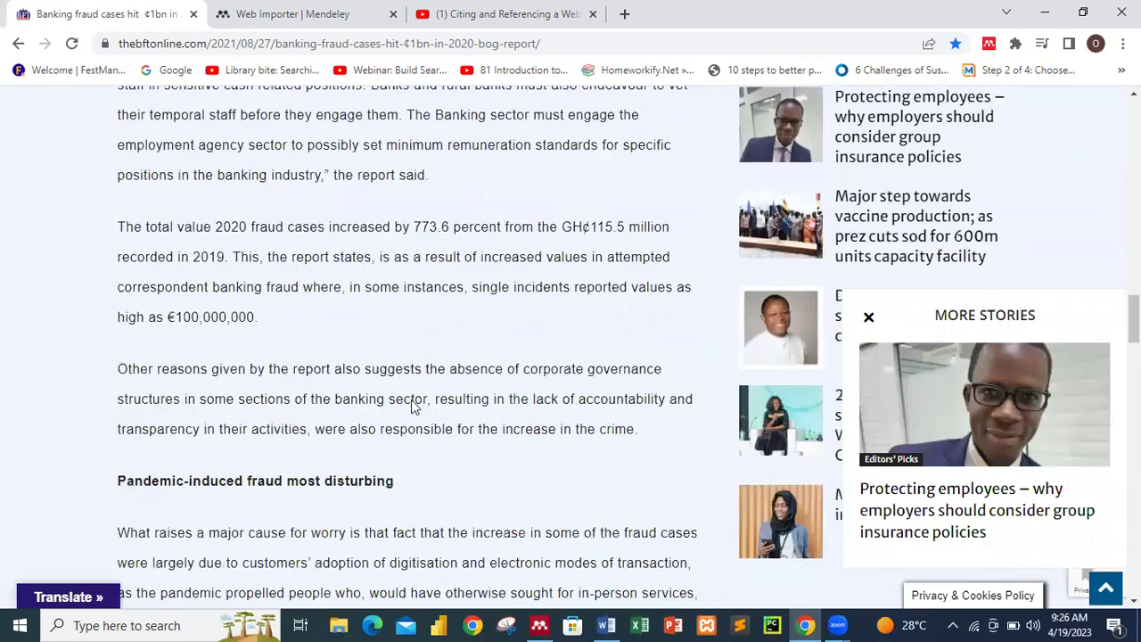
scroll(411, 406, "down", 15)
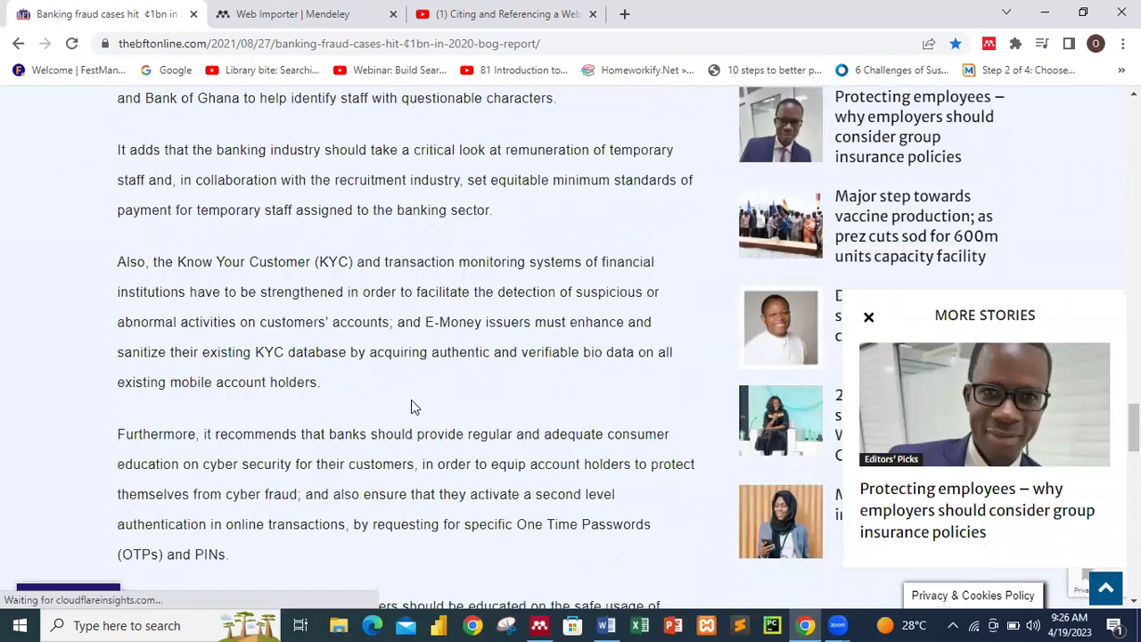
scroll(411, 400, "down", 1)
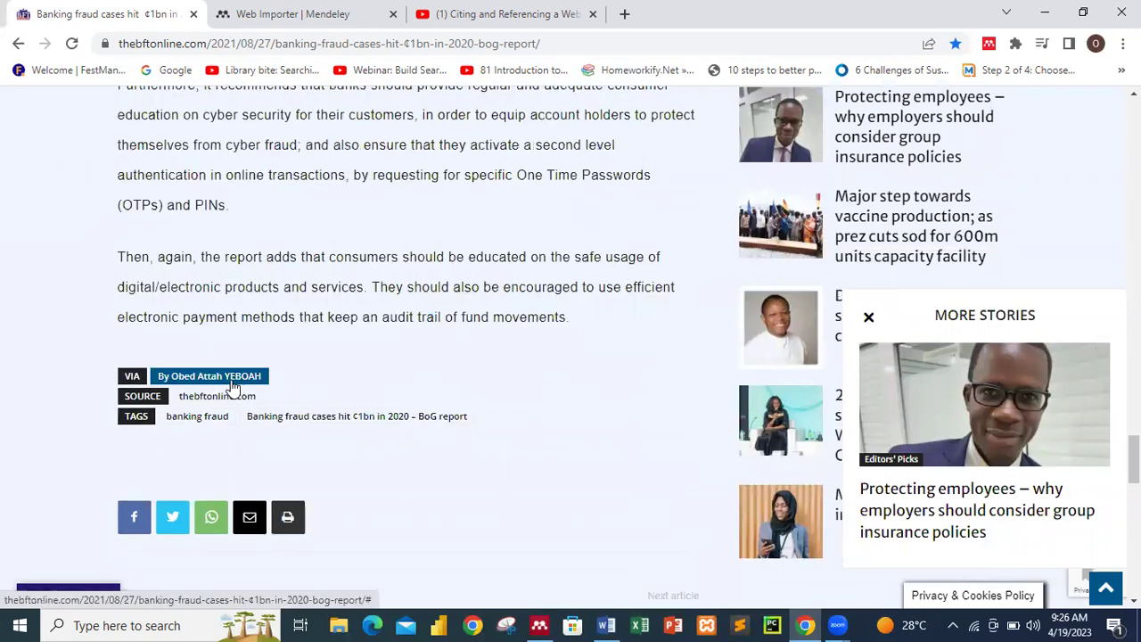
Return to the start of the banking fraud article and run Mendeley Web Importer on it
scroll(300, 382, "up", 1)
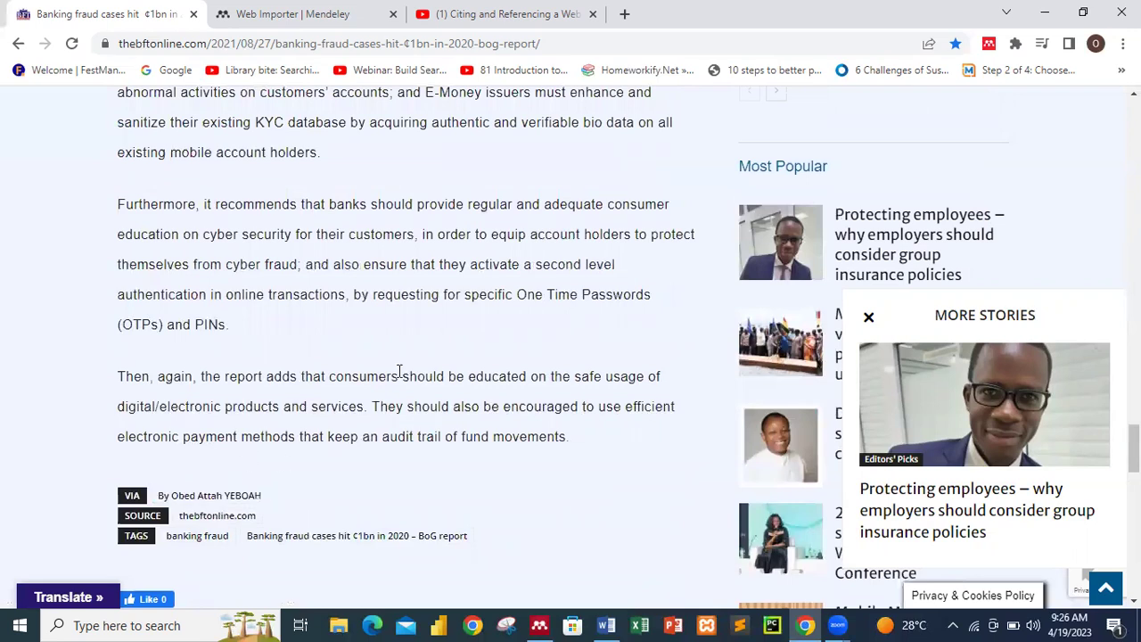
scroll(400, 371, "up", 10)
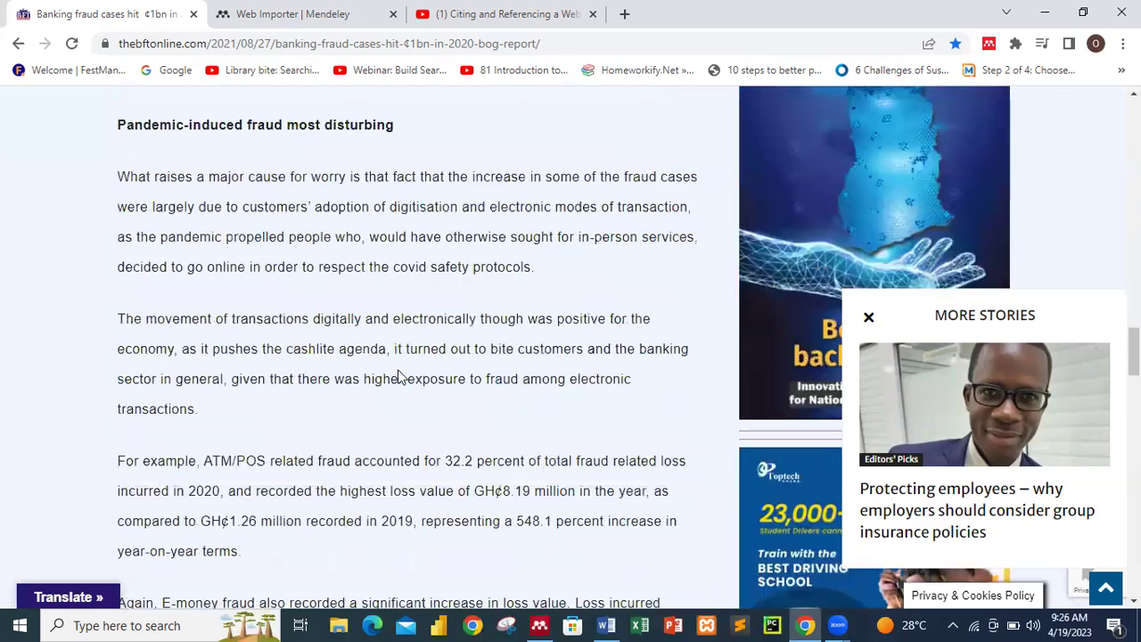
scroll(400, 375, "up", 8)
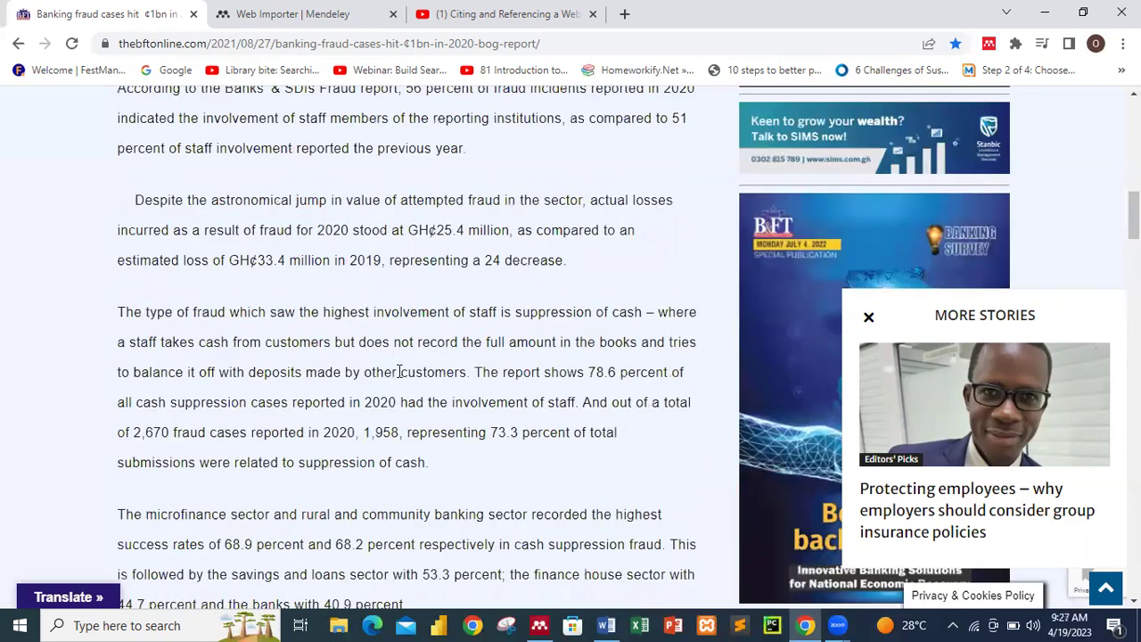
scroll(399, 371, "up", 4)
scroll(399, 371, "up", 5)
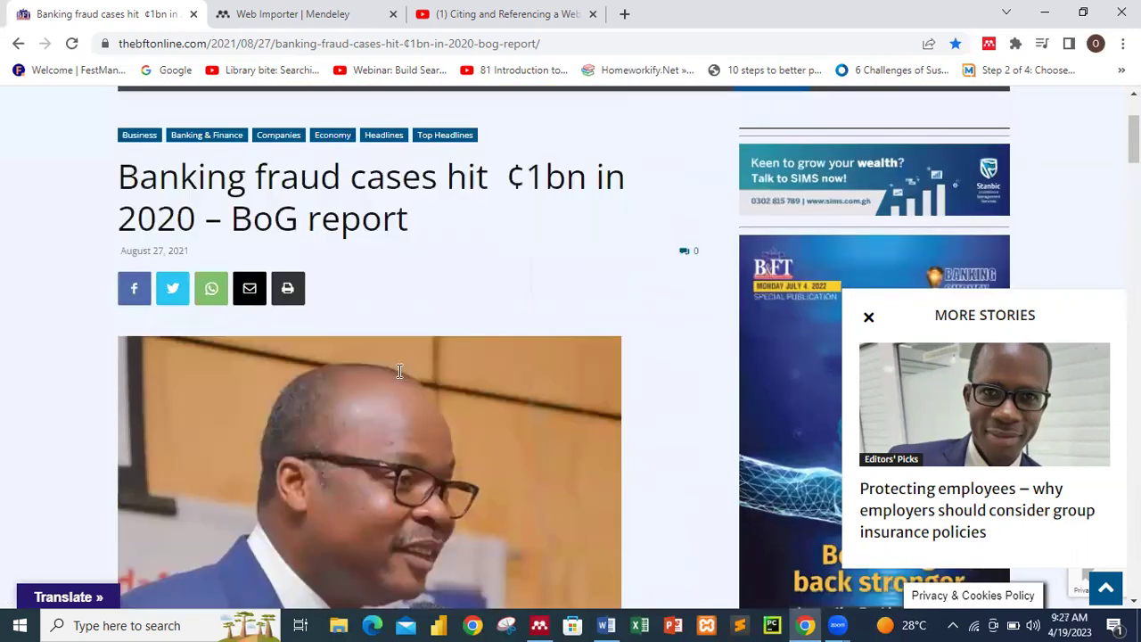
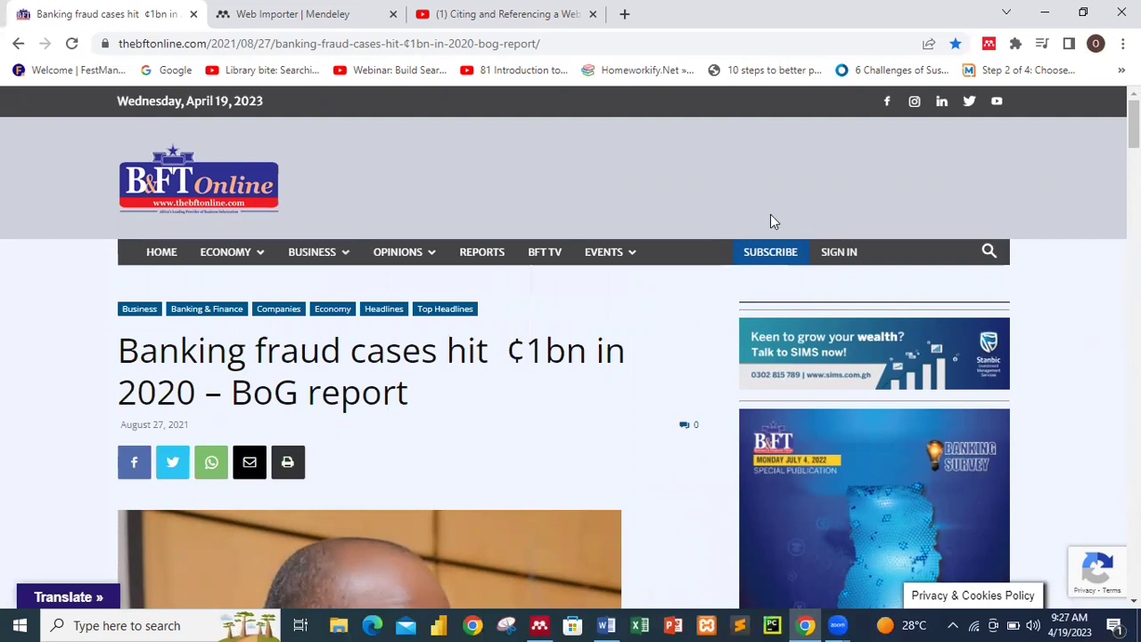
left_click(989, 43)
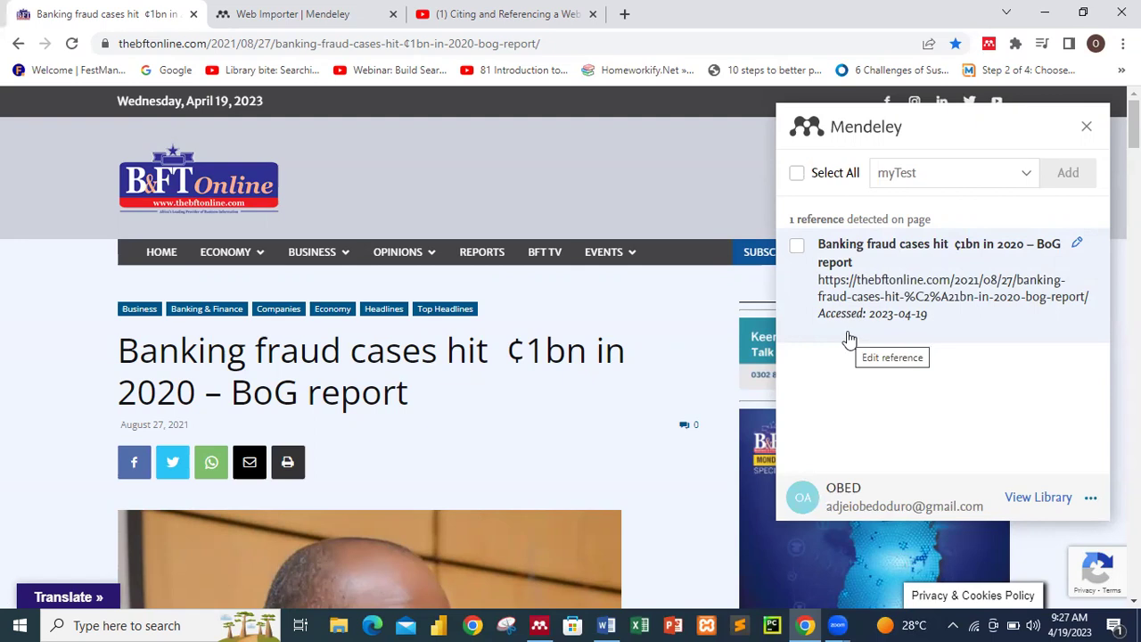
Open the importer's list of destination collections and browse it as far as the Bibr collection
left_click(1030, 184)
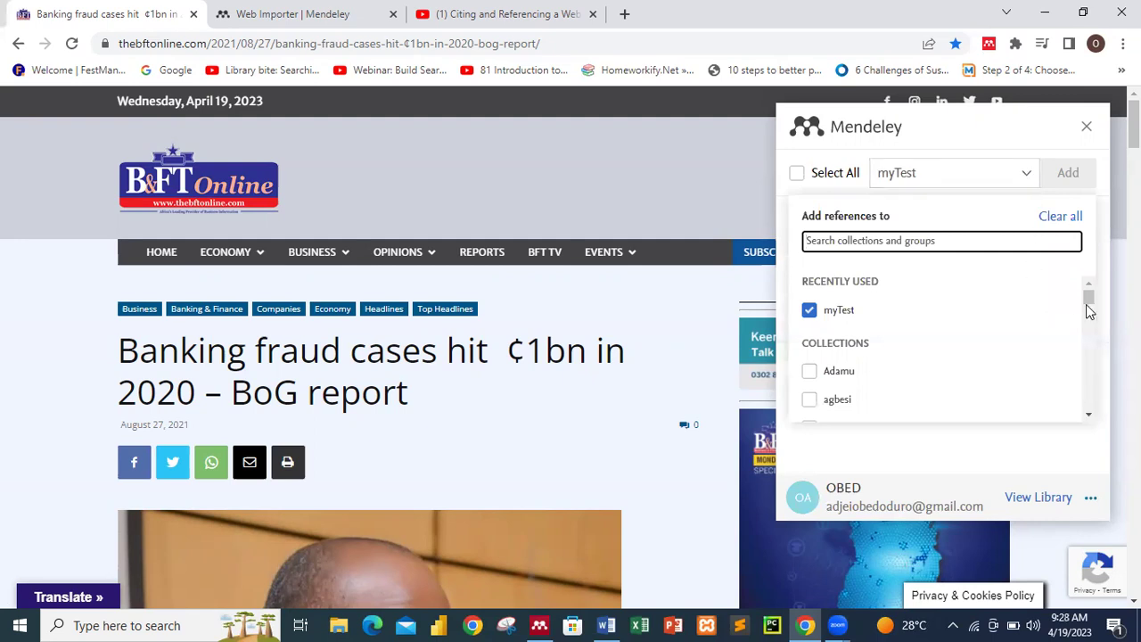
scroll(970, 377, "down", 1)
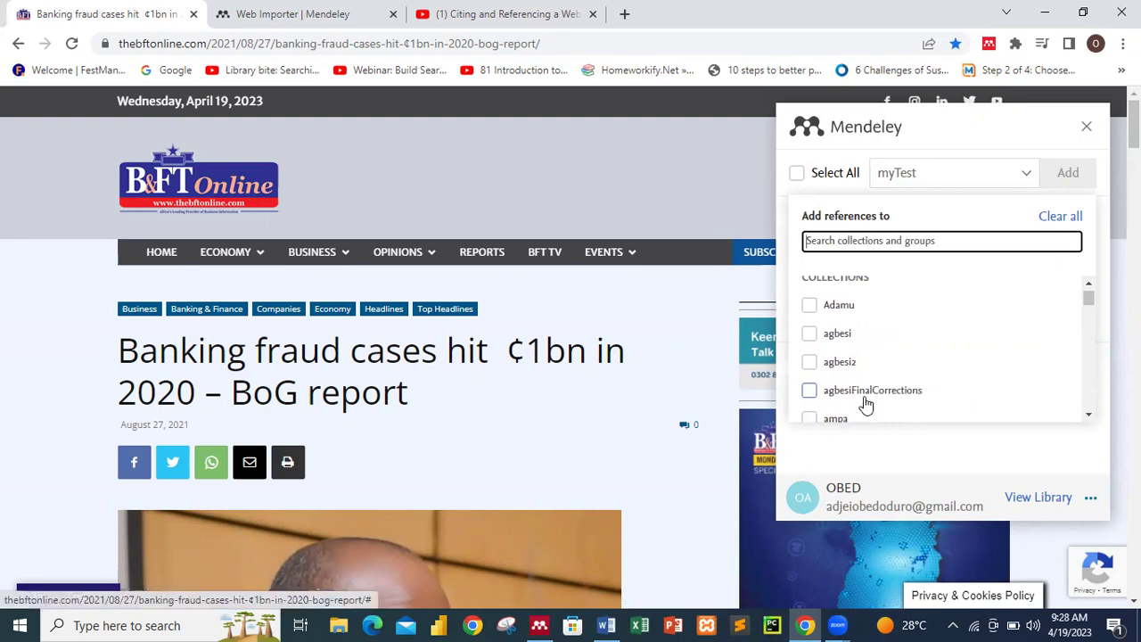
scroll(848, 347, "down", 1)
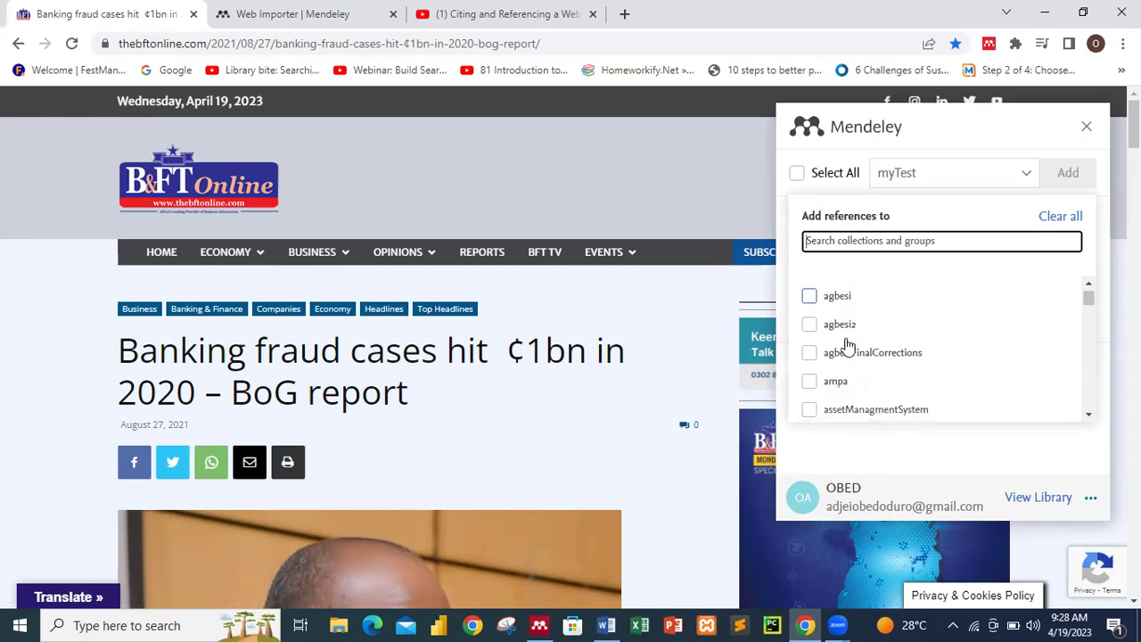
scroll(854, 392, "down", 1)
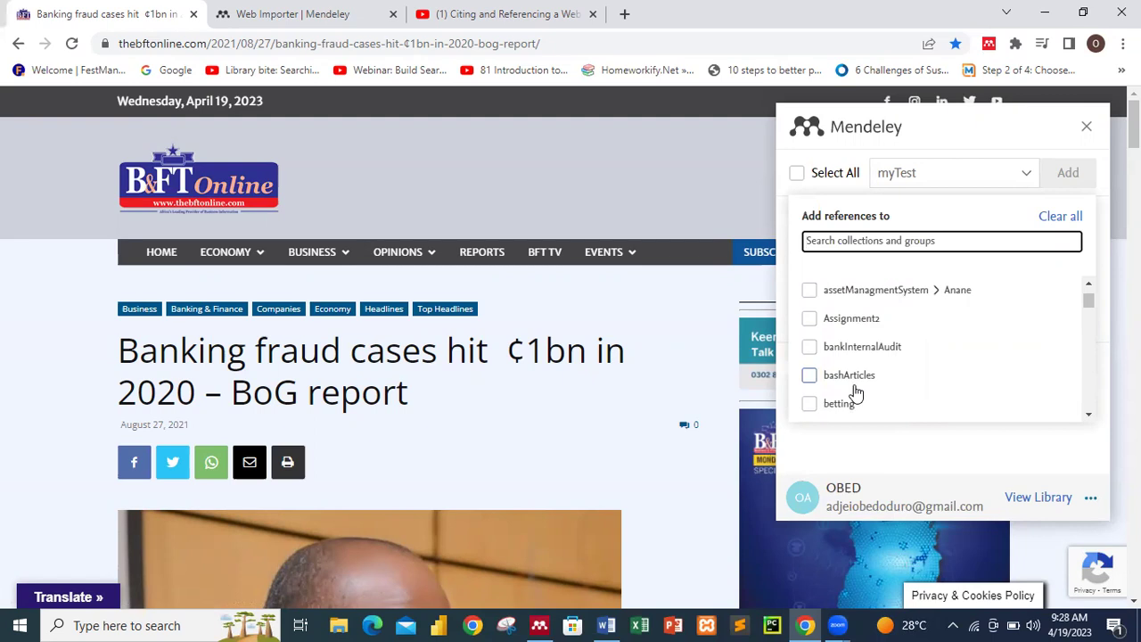
scroll(855, 393, "down", 1)
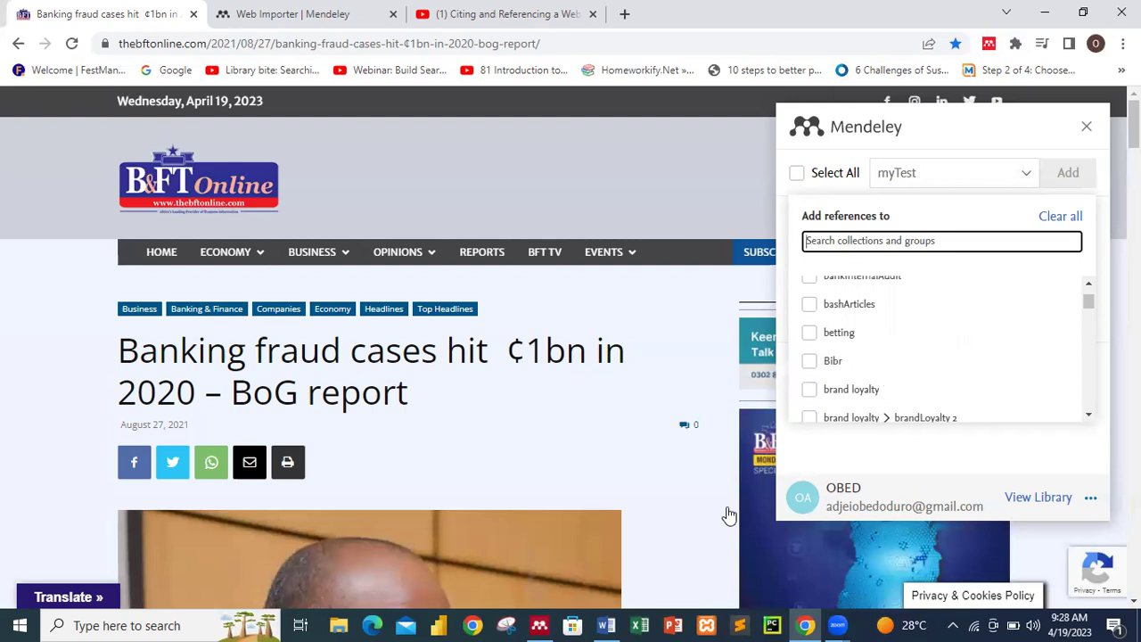
Switch to Mendeley Desktop, find the Bibr folder among the library folders and view its documents
left_click(540, 624)
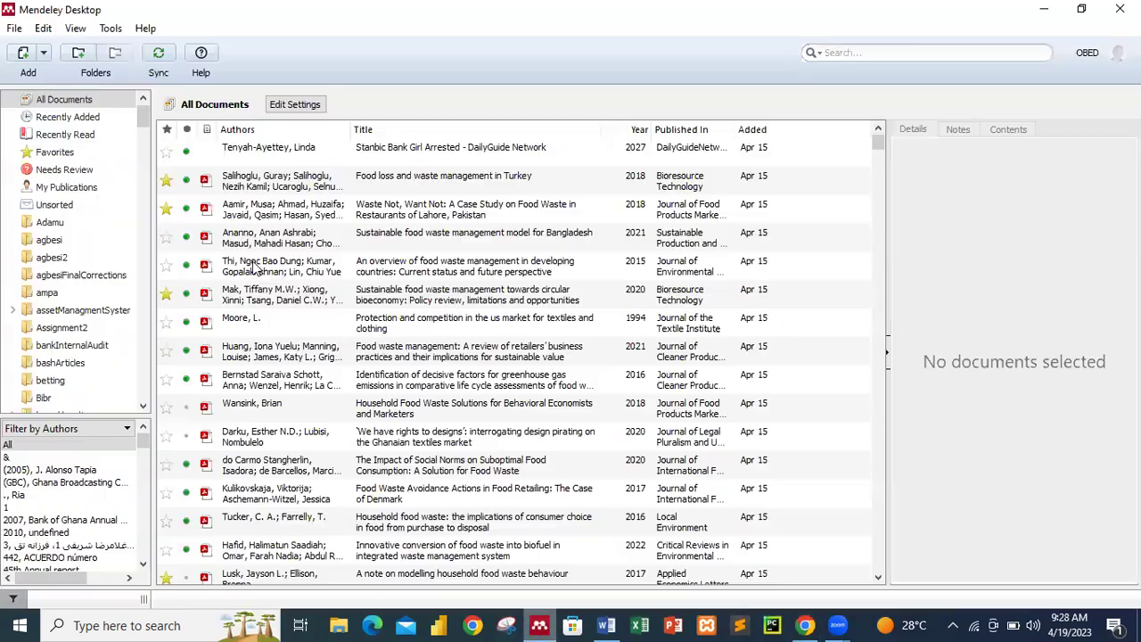
scroll(82, 281, "down", 3)
scroll(82, 281, "down", 1)
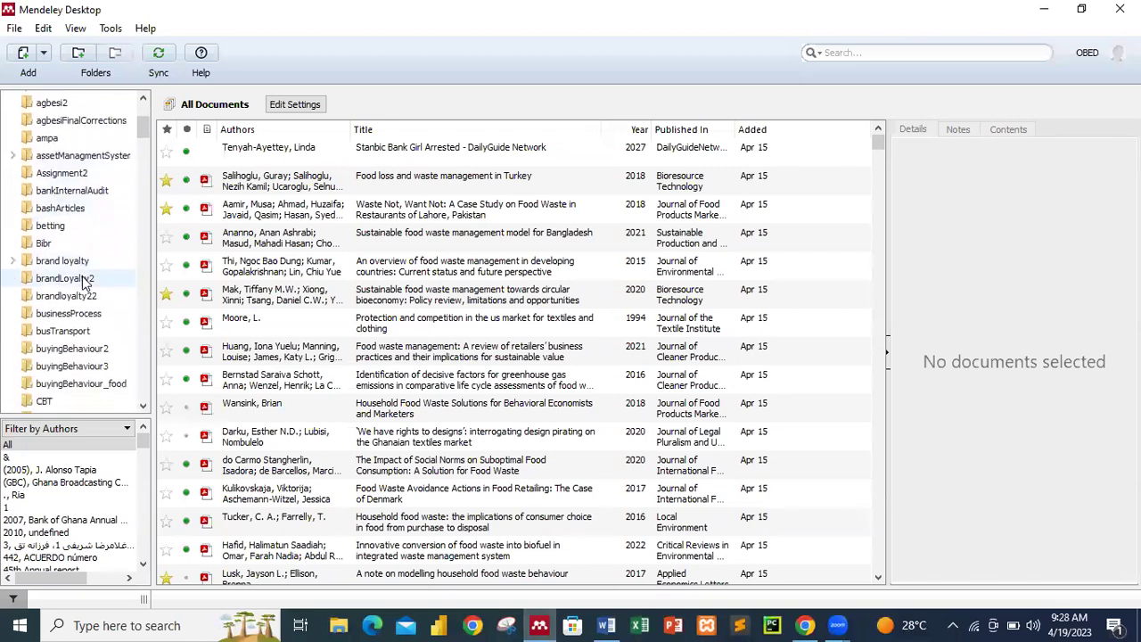
scroll(71, 294, "up", 1)
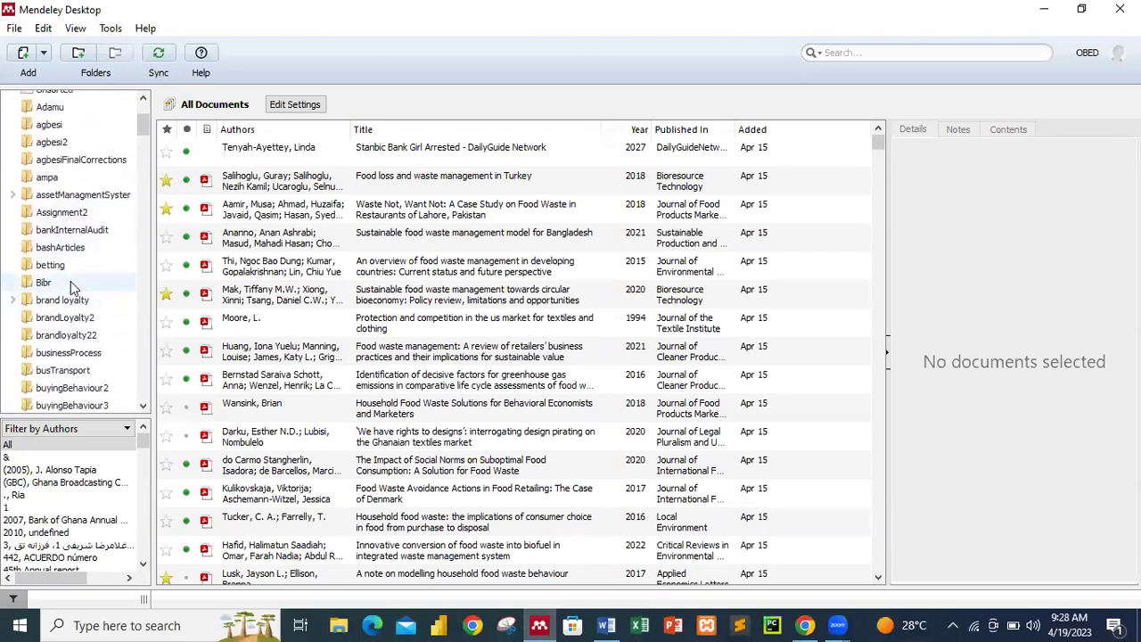
left_click(71, 282)
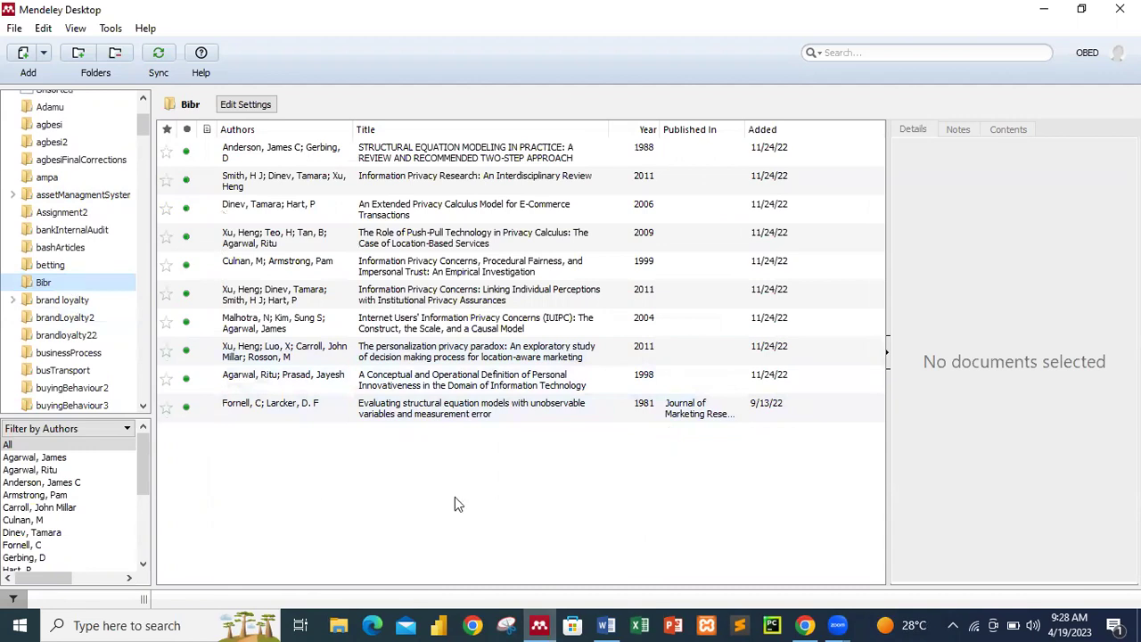
Switch back to Chrome, add the Bibr collection to the import destinations and reopen the collection list
left_click(805, 625)
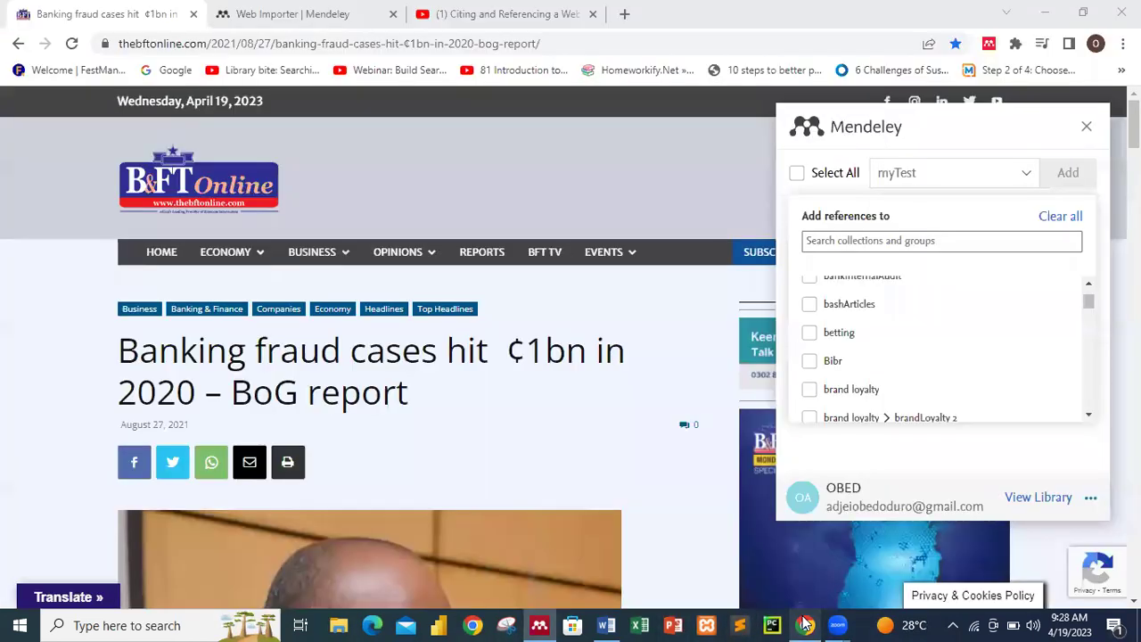
left_click(805, 625)
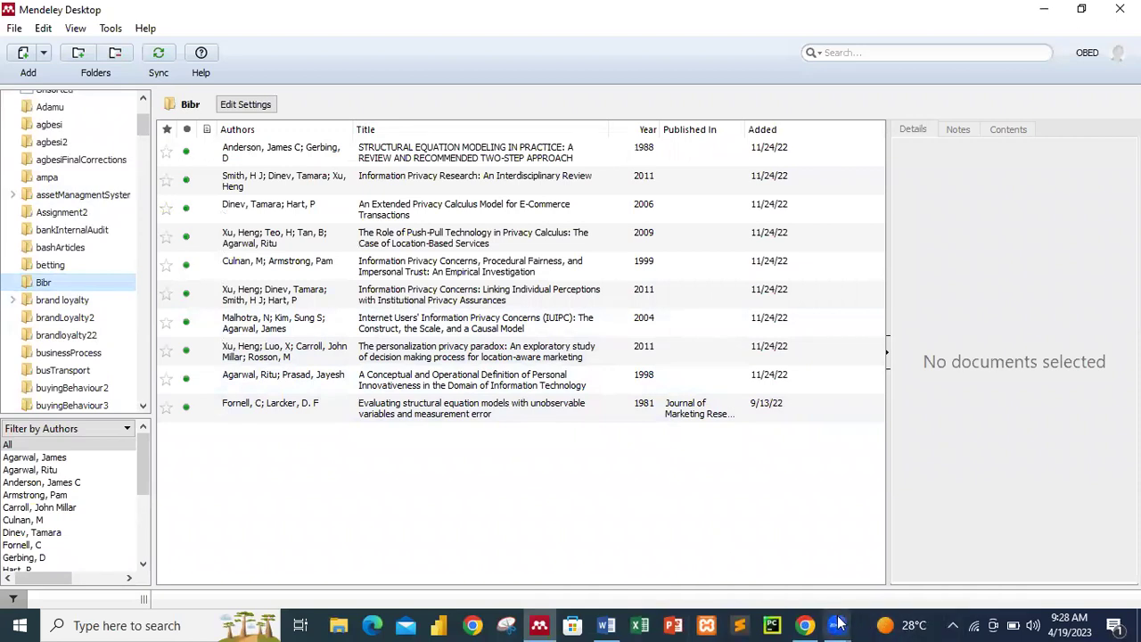
key("alt+Tab")
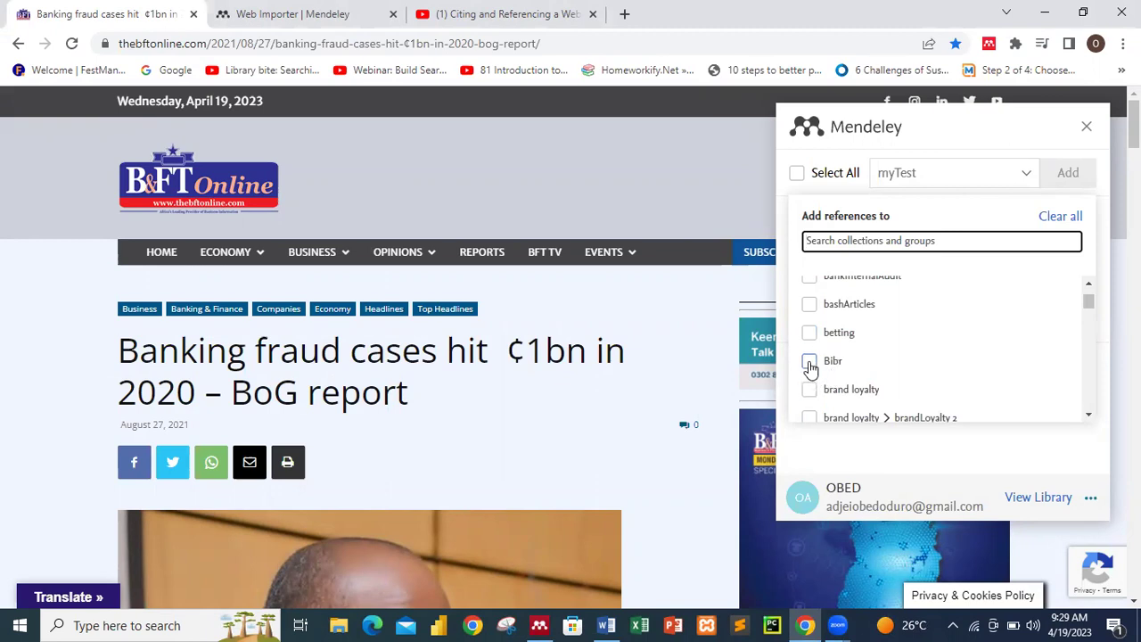
left_click(810, 361)
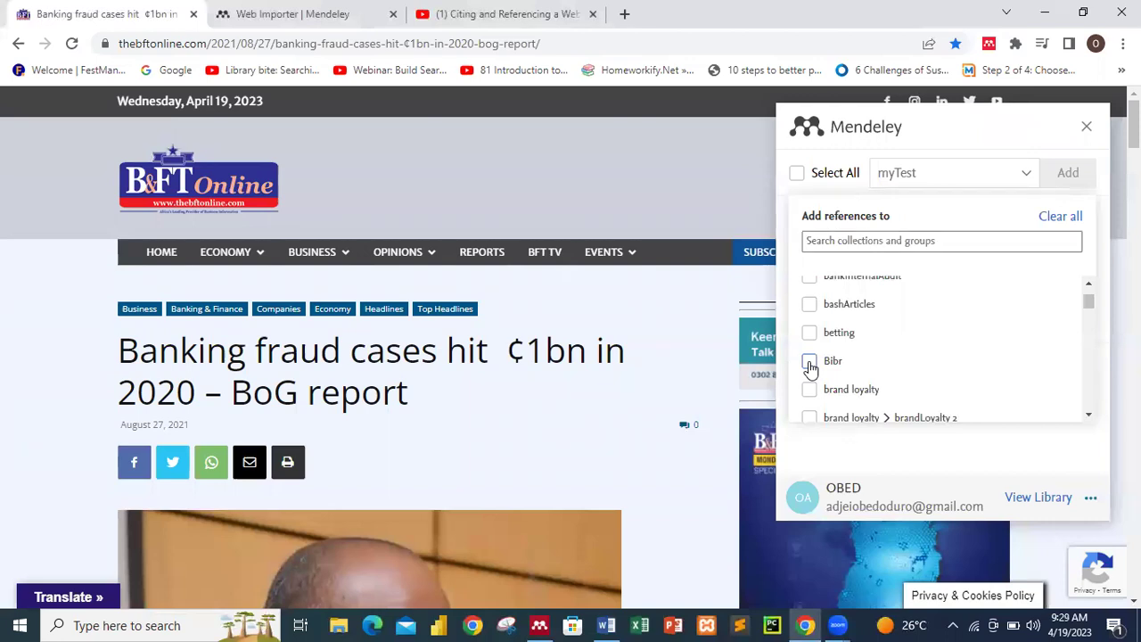
left_click(1024, 177)
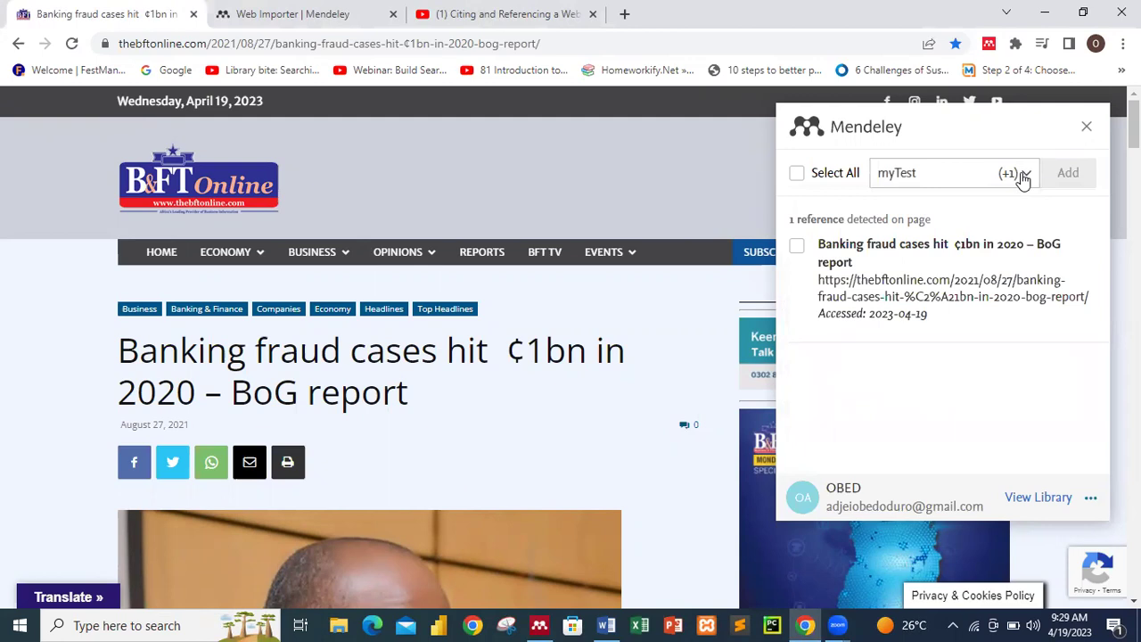
left_click(1024, 176)
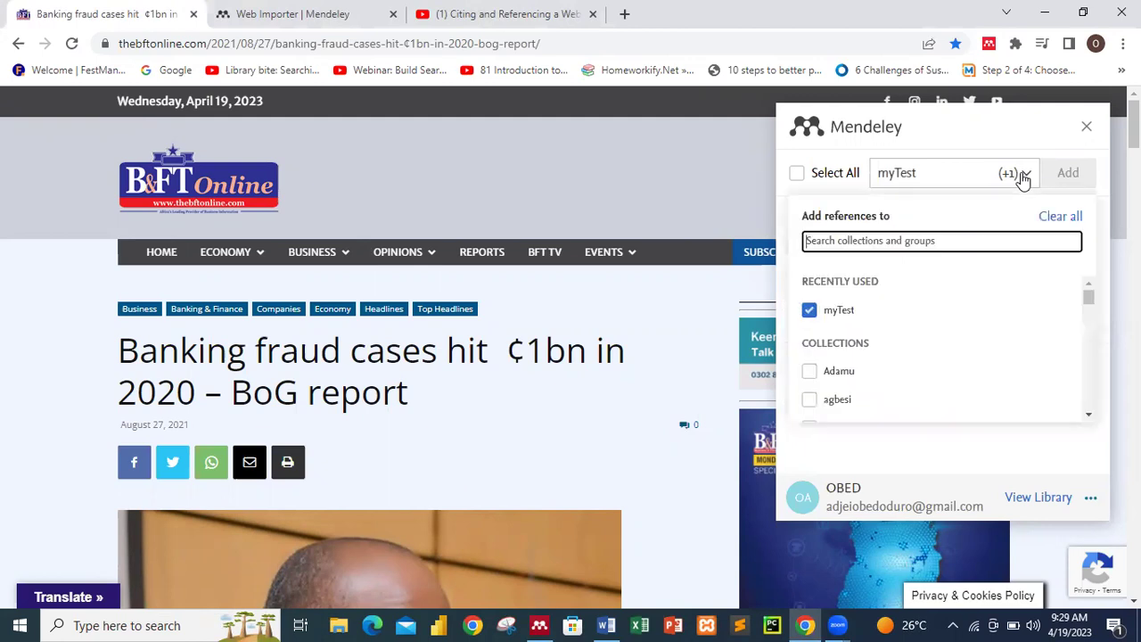
Remove myTest from the import destinations, check that Bibr is still selected, and close the collection list
left_click(809, 314)
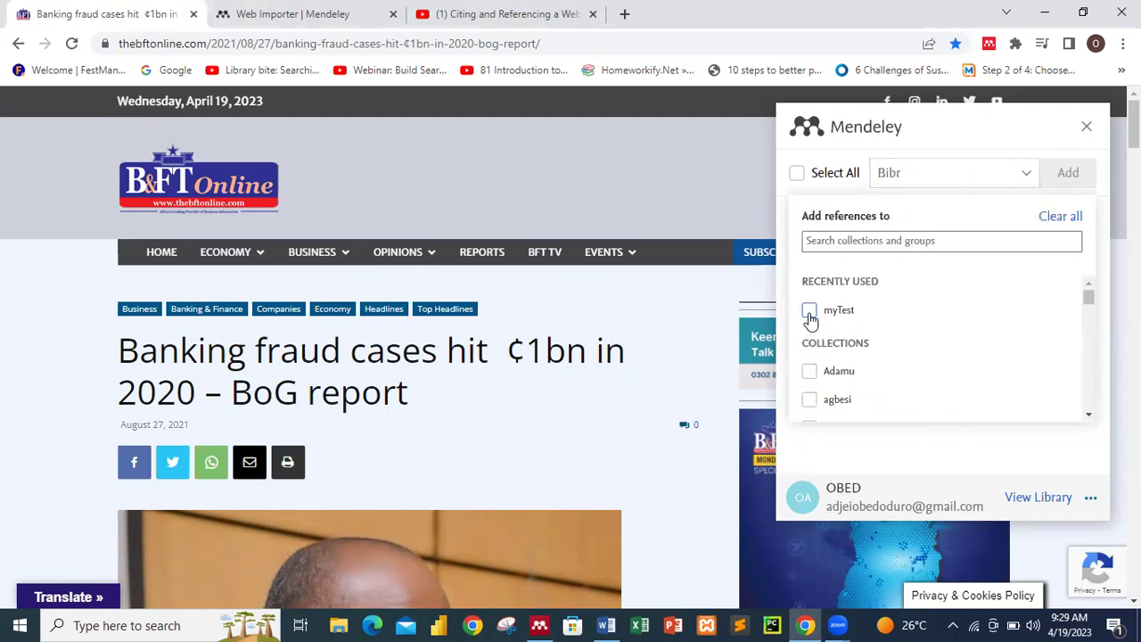
scroll(840, 347, "down", 5)
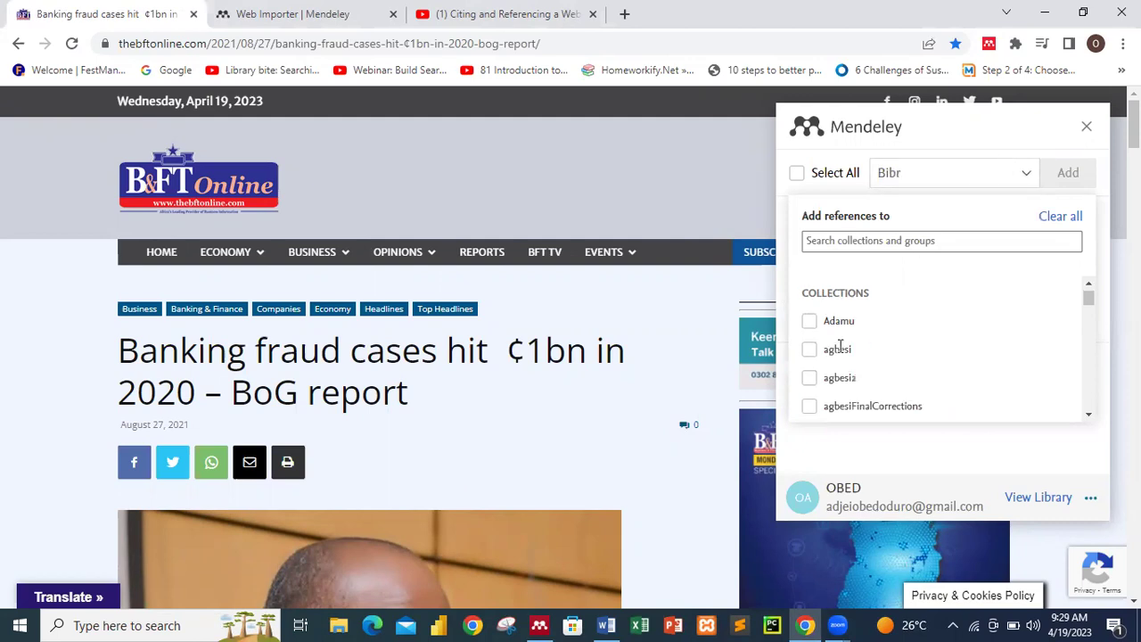
scroll(840, 350, "down", 3)
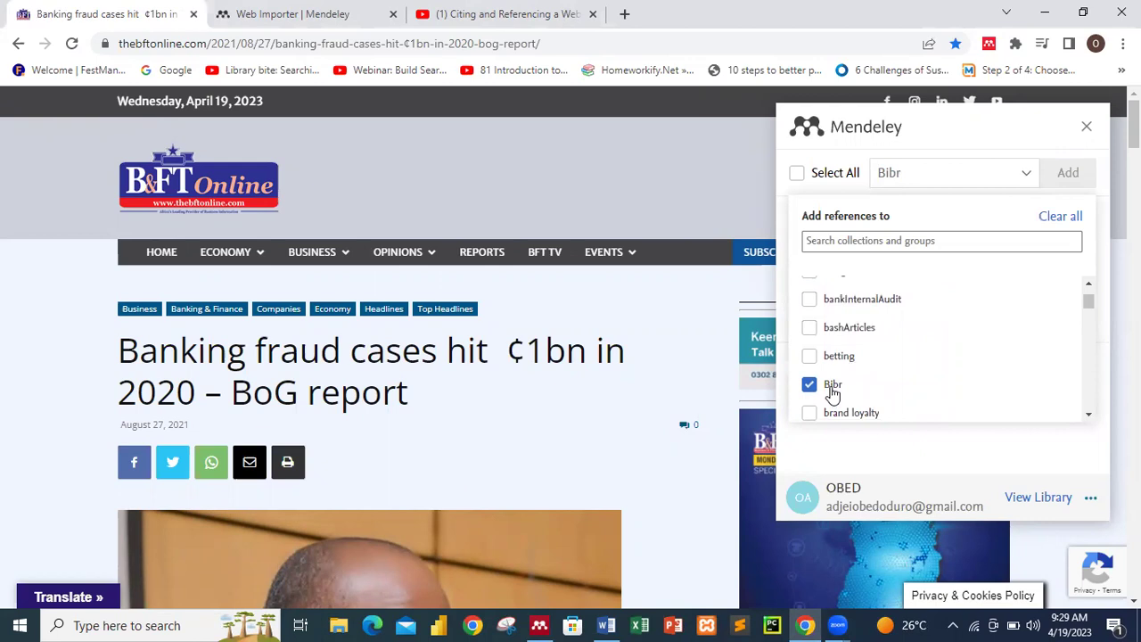
left_click(962, 173)
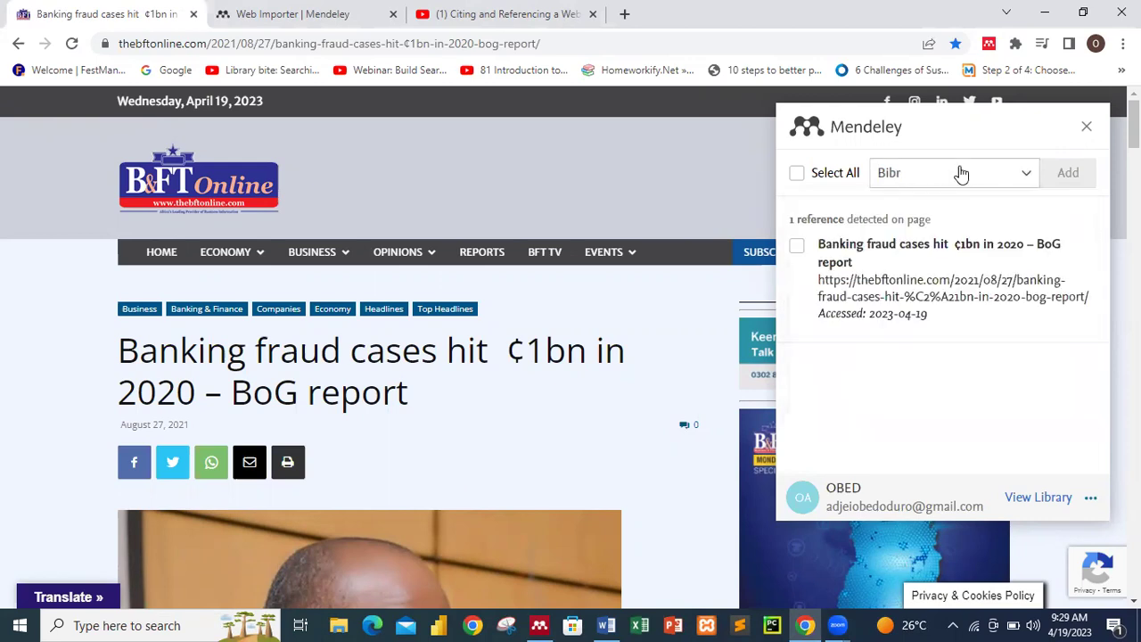
Open the detected banking fraud reference for editing and review its reference type and title
left_click(934, 282)
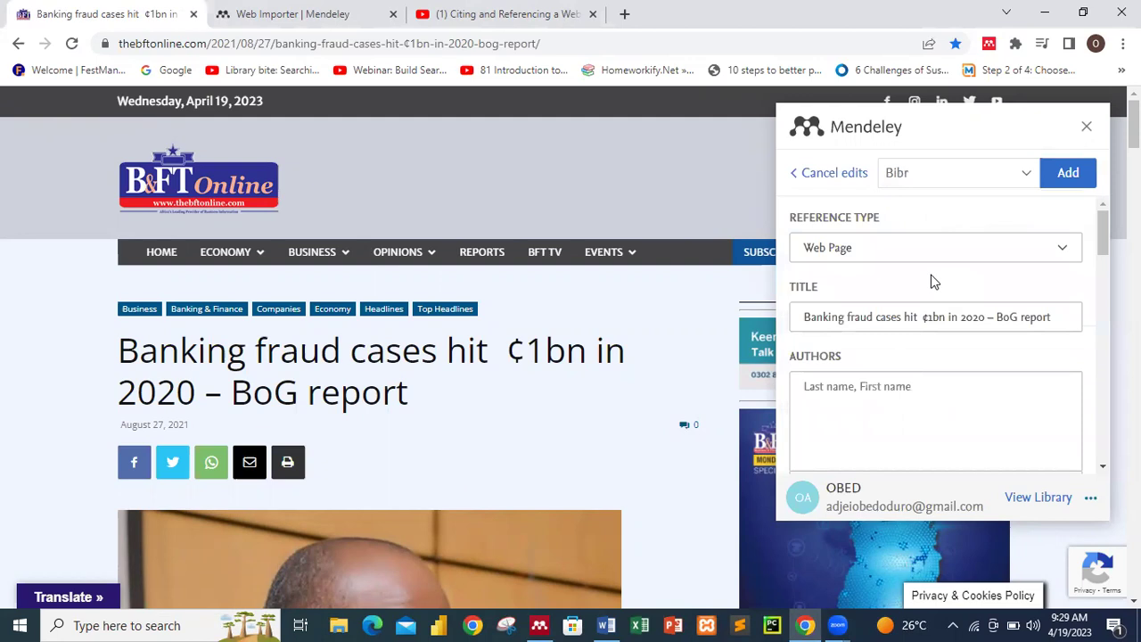
scroll(933, 282, "down", 1)
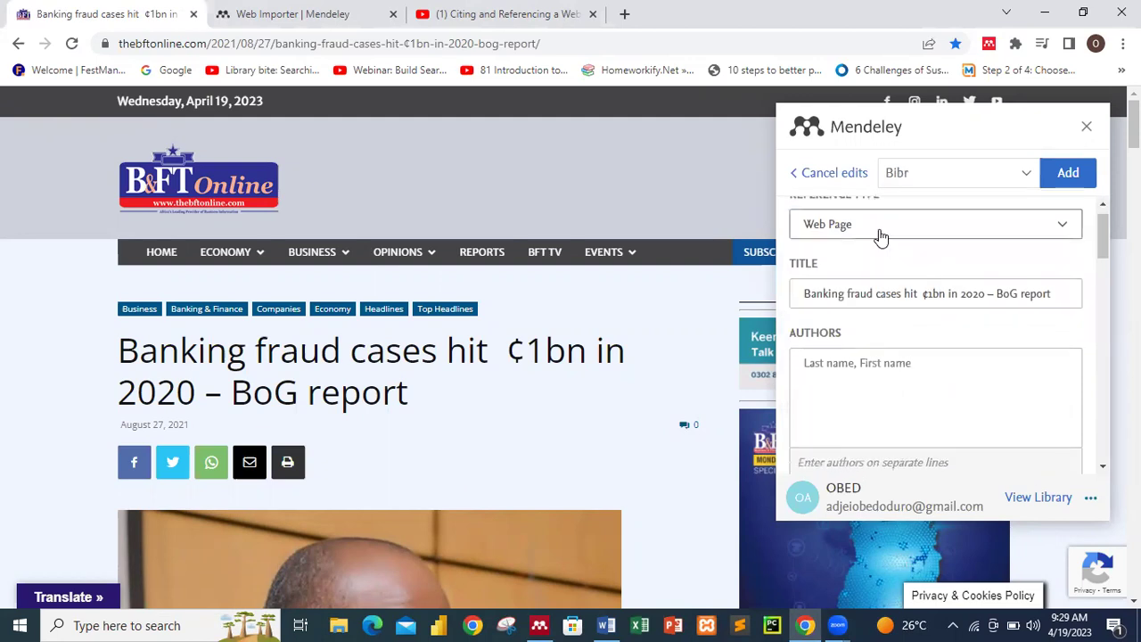
left_click(877, 294)
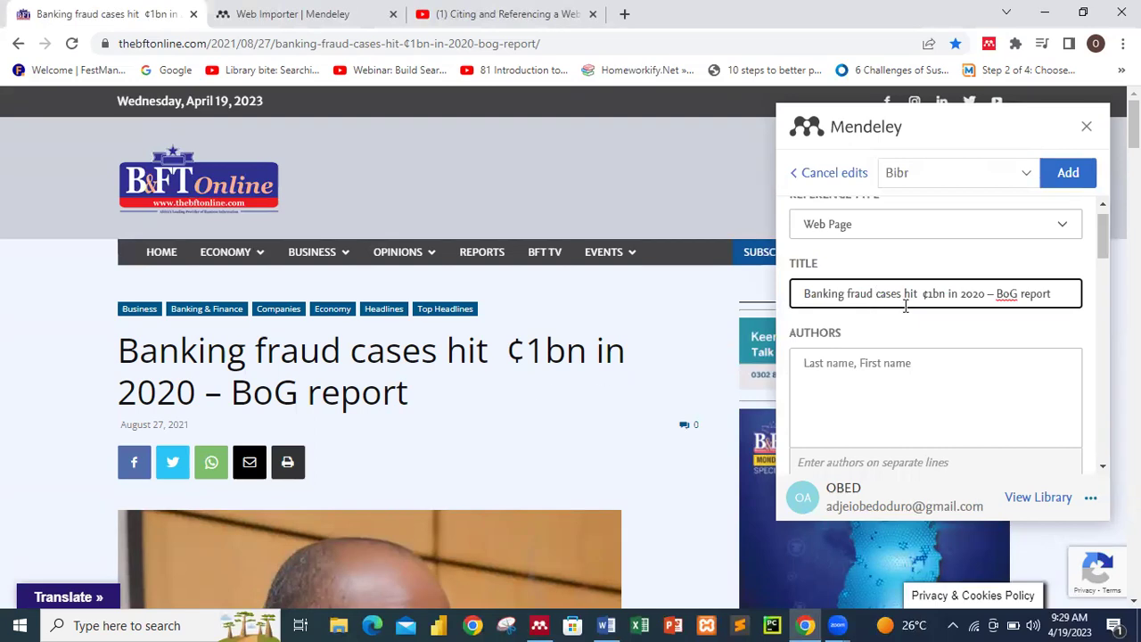
scroll(904, 303, "down", 2)
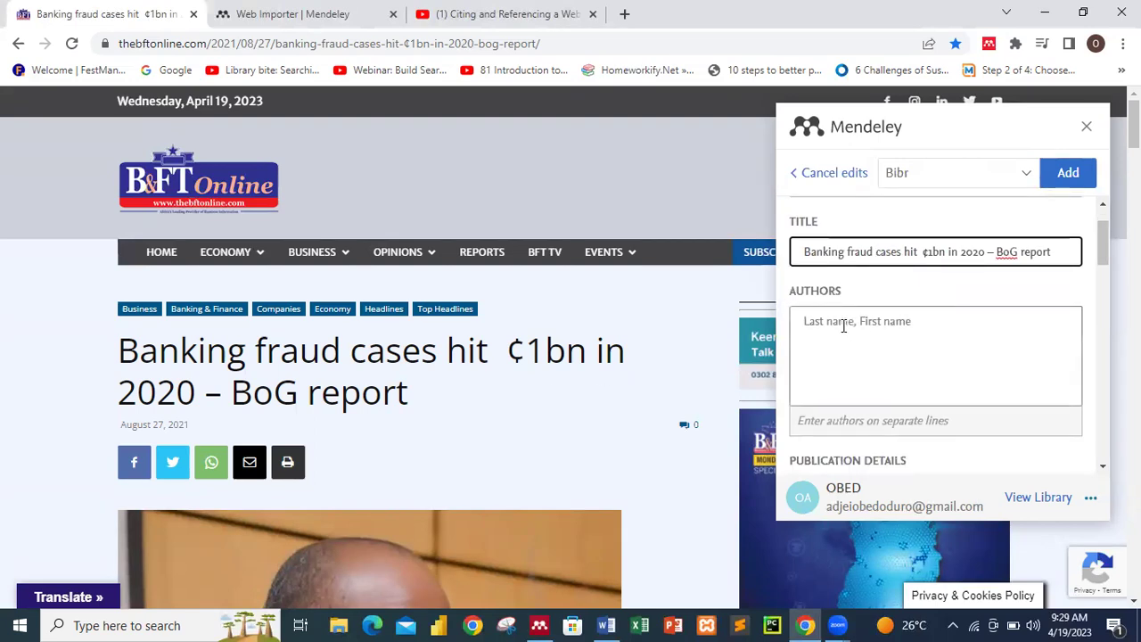
Find the author's byline at the end of the article and enter that name as the reference's author, last name first
scroll(640, 391, "down", 15)
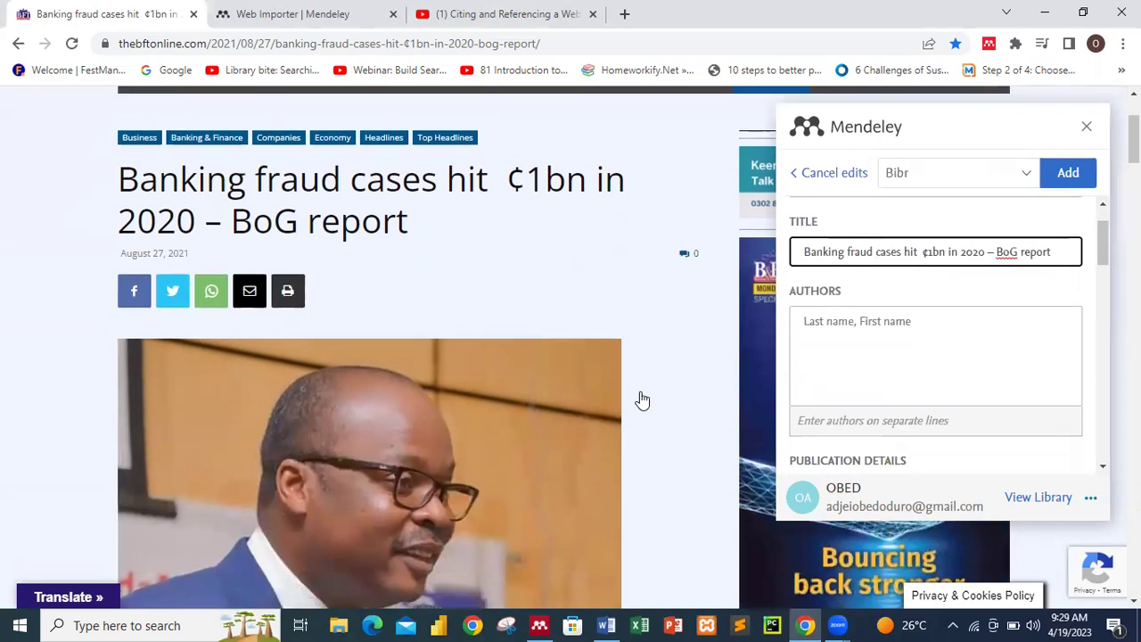
scroll(641, 392, "down", 10)
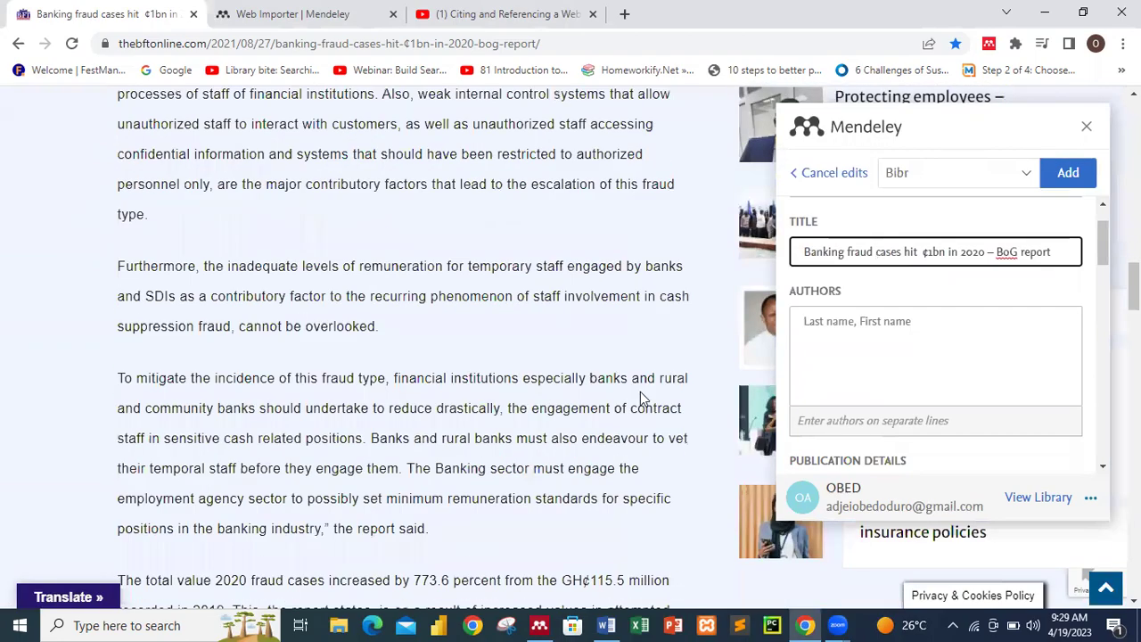
scroll(640, 392, "down", 10)
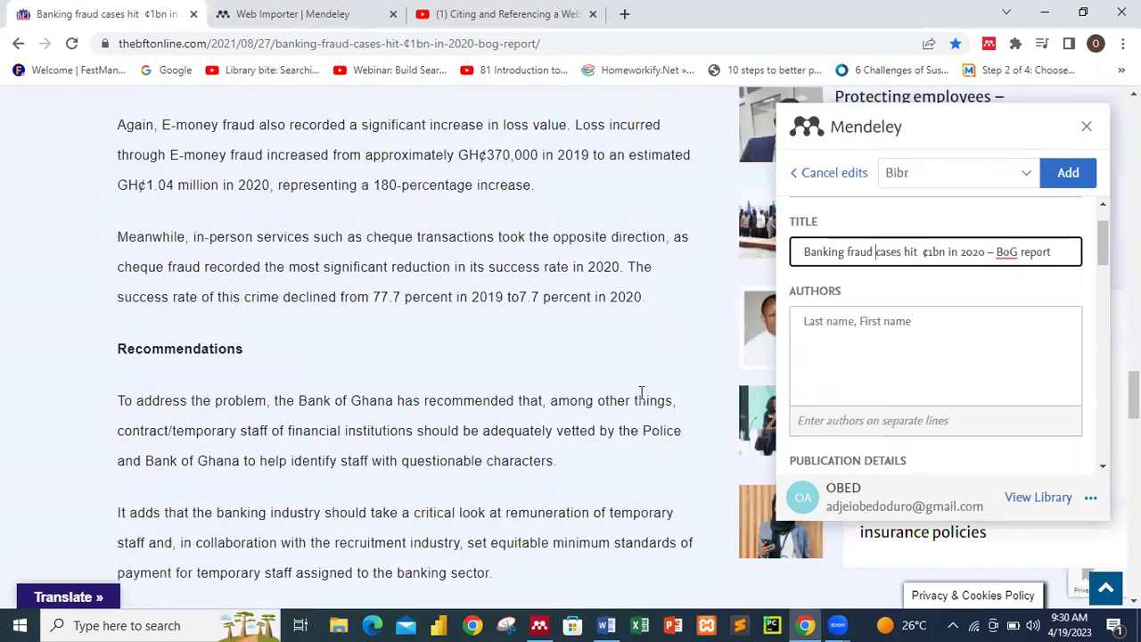
scroll(640, 397, "down", 1)
scroll(640, 397, "up", 2)
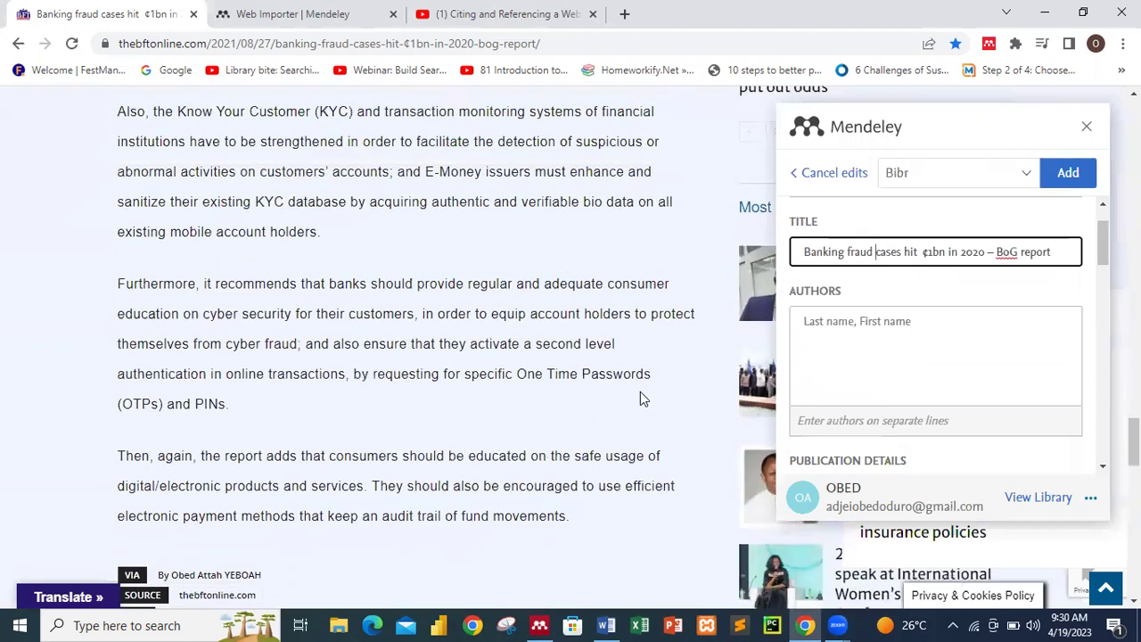
scroll(388, 495, "down", 1)
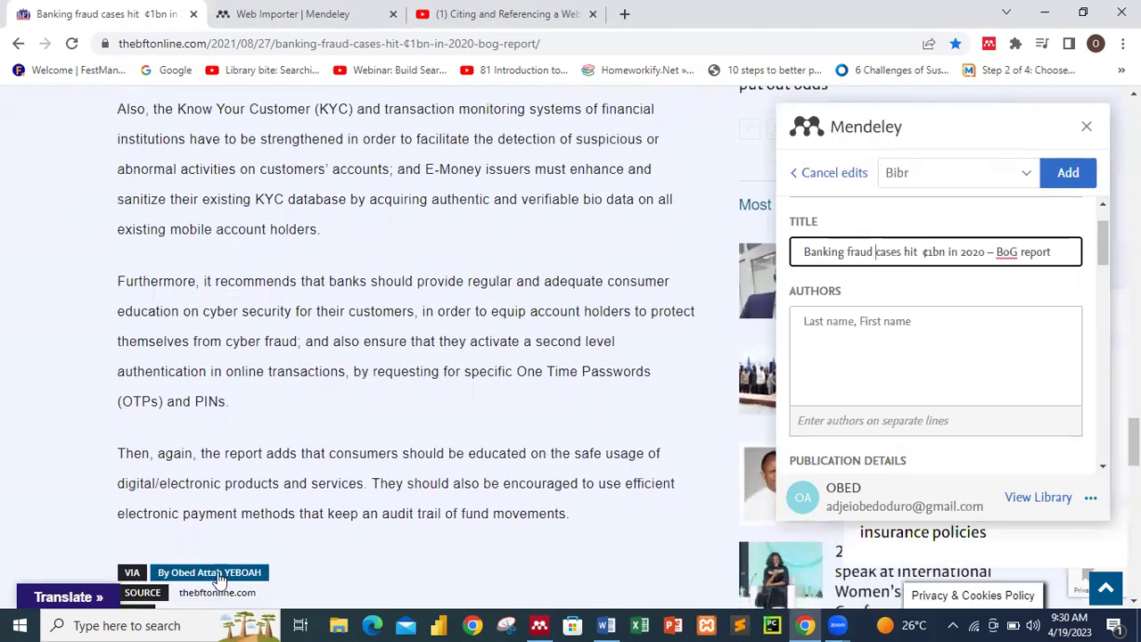
left_click(821, 319)
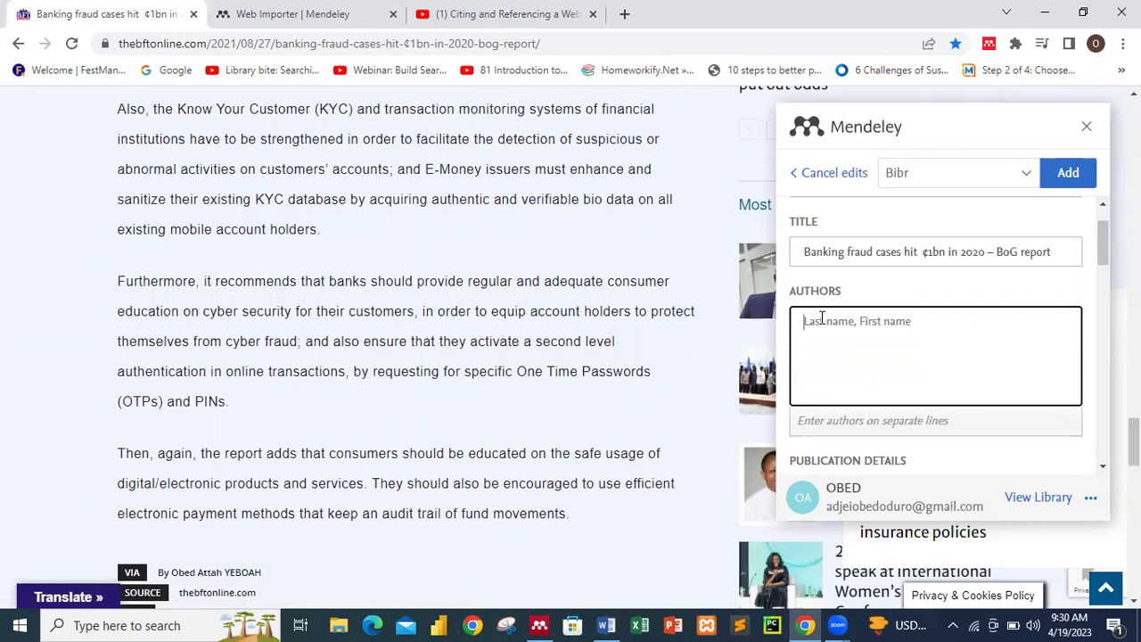
type("Yeb")
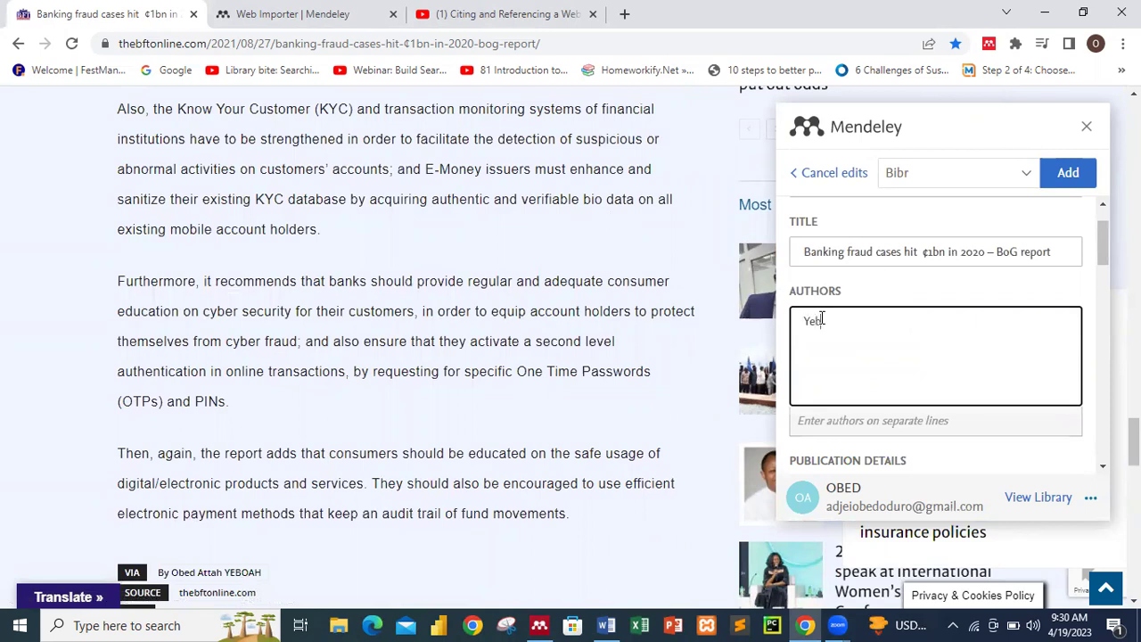
type("oah, Obed Attah")
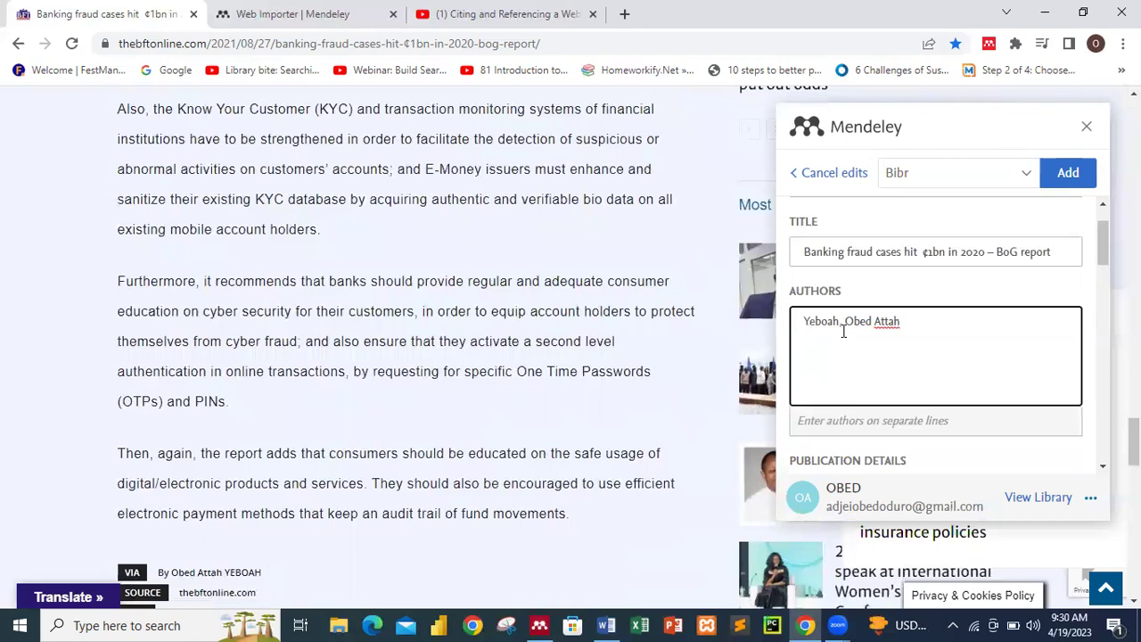
Check the site name at the start of the article and enter "B&FT online" as the publication
scroll(910, 328, "down", 3)
left_click(862, 301)
scroll(493, 301, "up", 3)
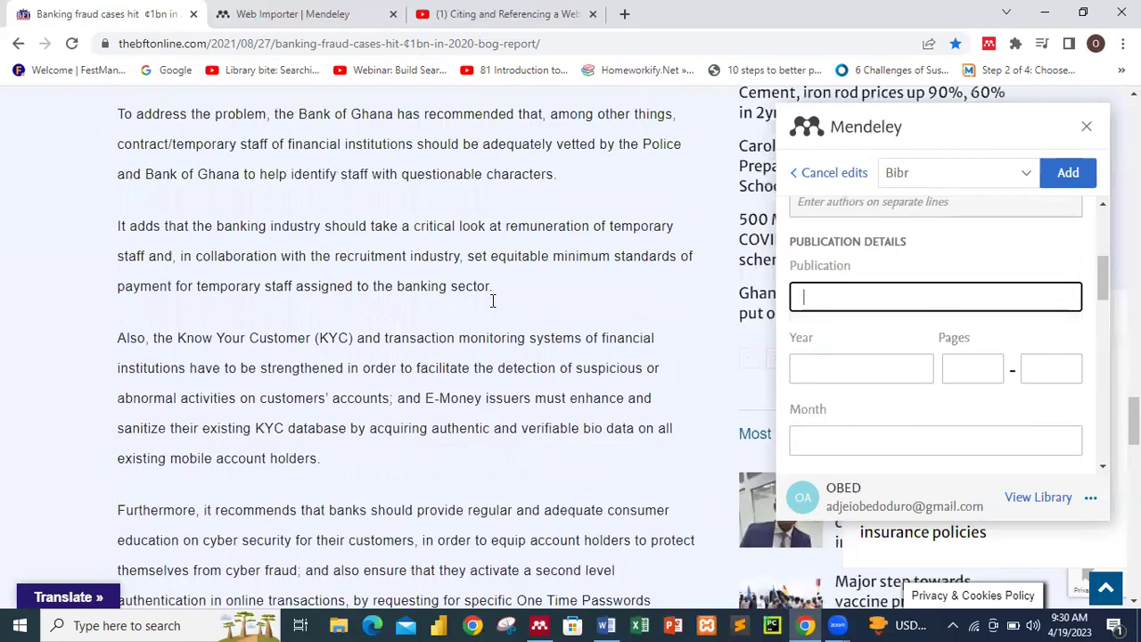
scroll(492, 300, "up", 20)
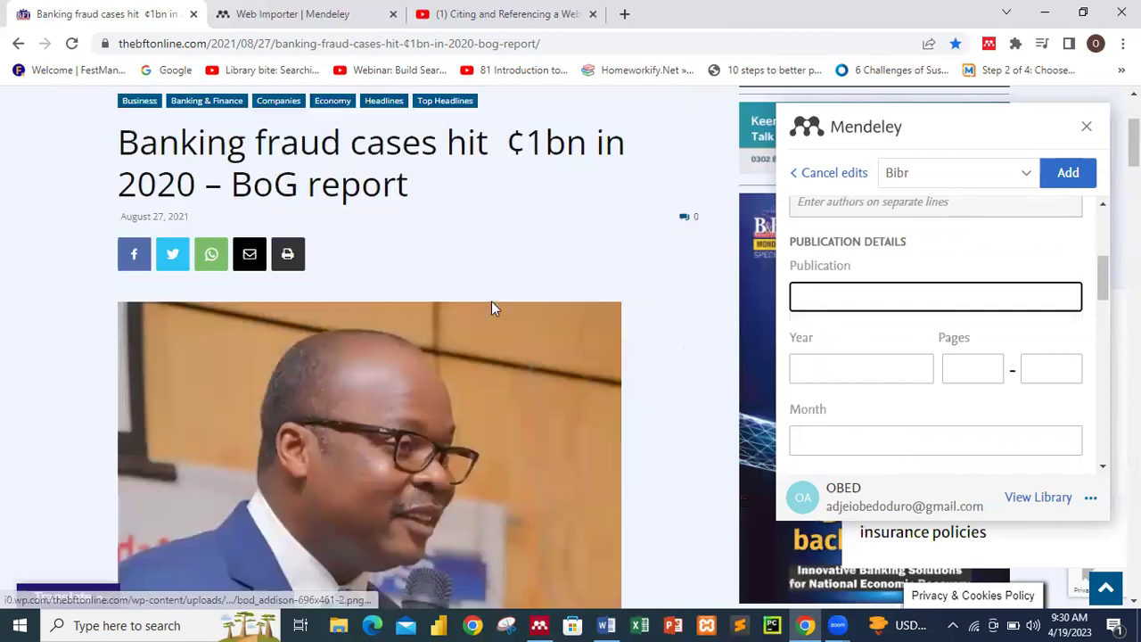
scroll(495, 305, "up", 5)
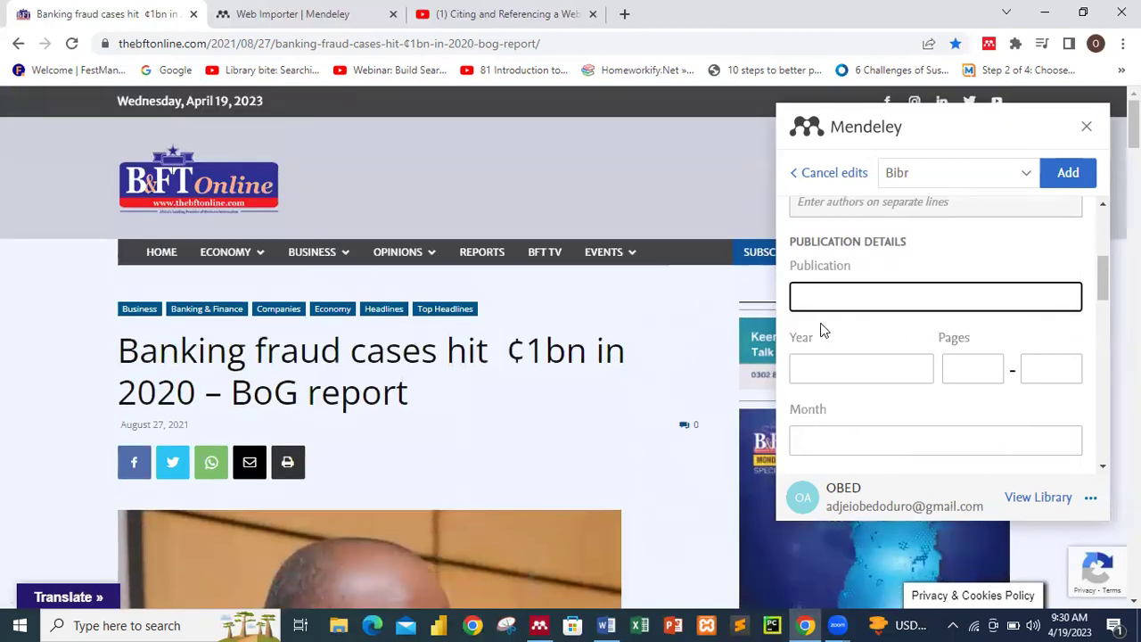
type("B&F")
type("on")
key("BackSpace")
key("BackSpace")
type("online")
key("BackSpace")
key("BackSpace")
key("BackSpace")
type("o")
key("BackSpace")
type("ine")
Set the reference's publication year to 2021 and its month to 8
left_click(858, 363)
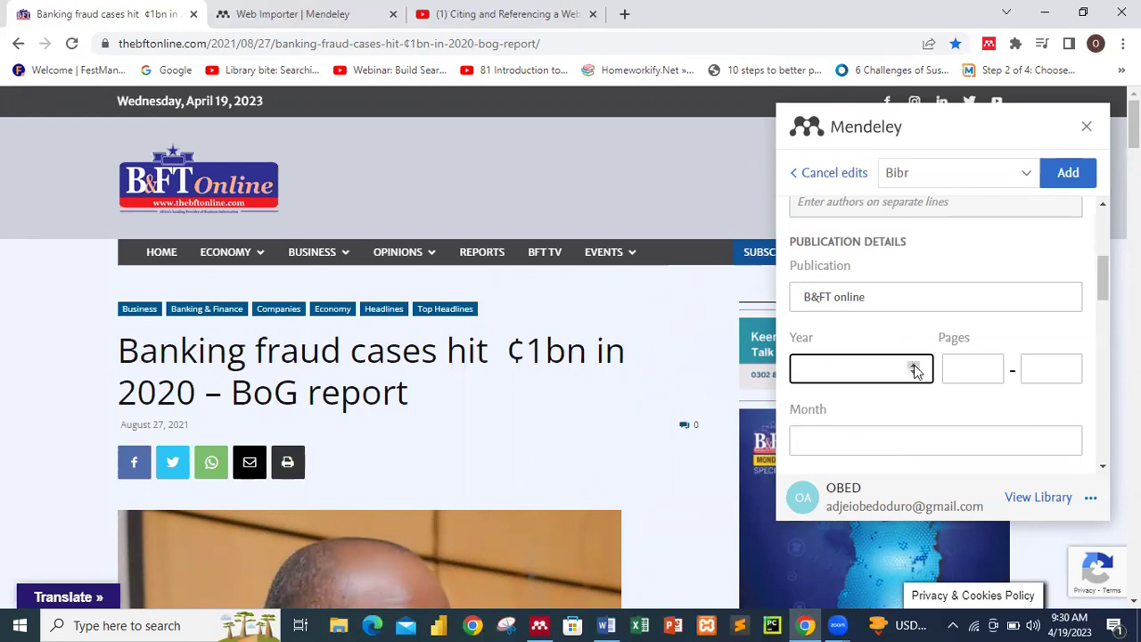
scroll(915, 371, "down", 1)
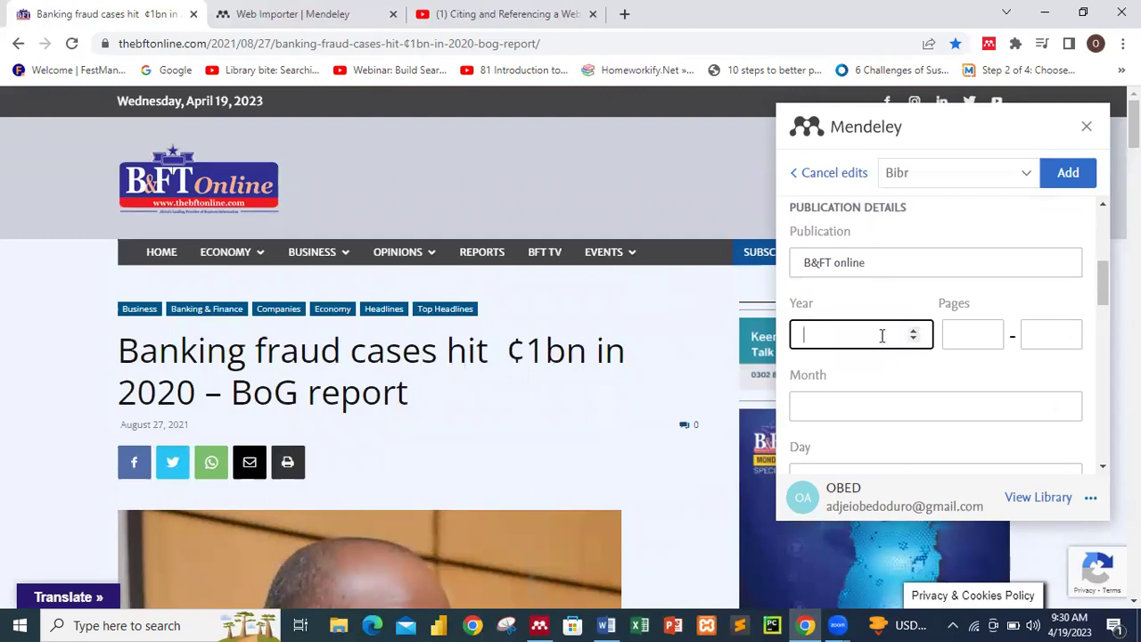
type("2021")
left_click(861, 409)
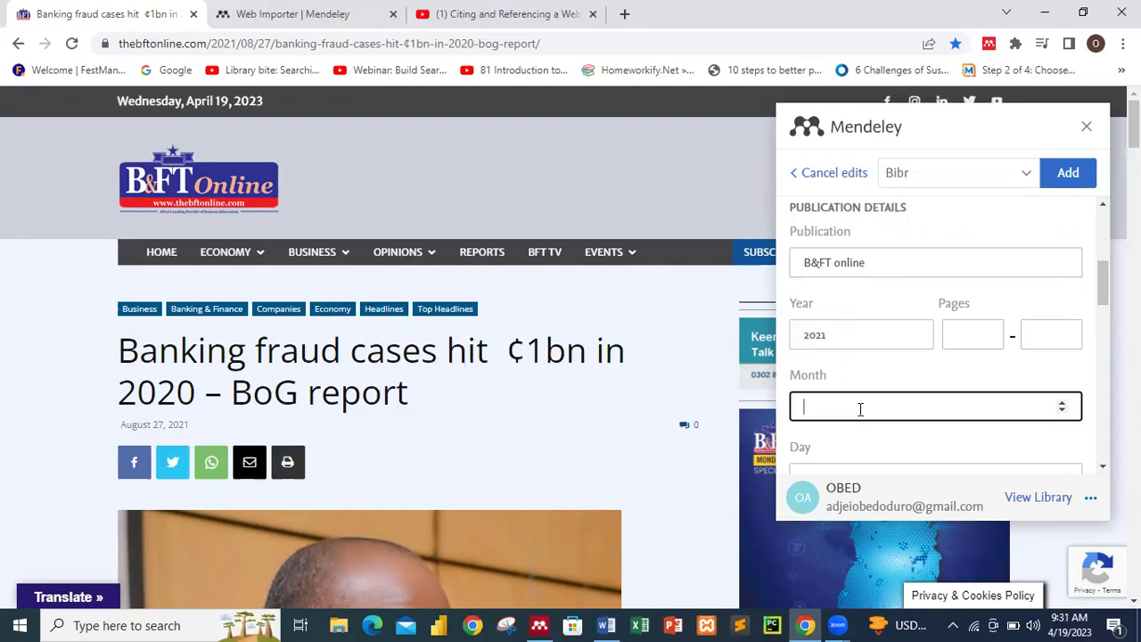
scroll(861, 409, "down", 1)
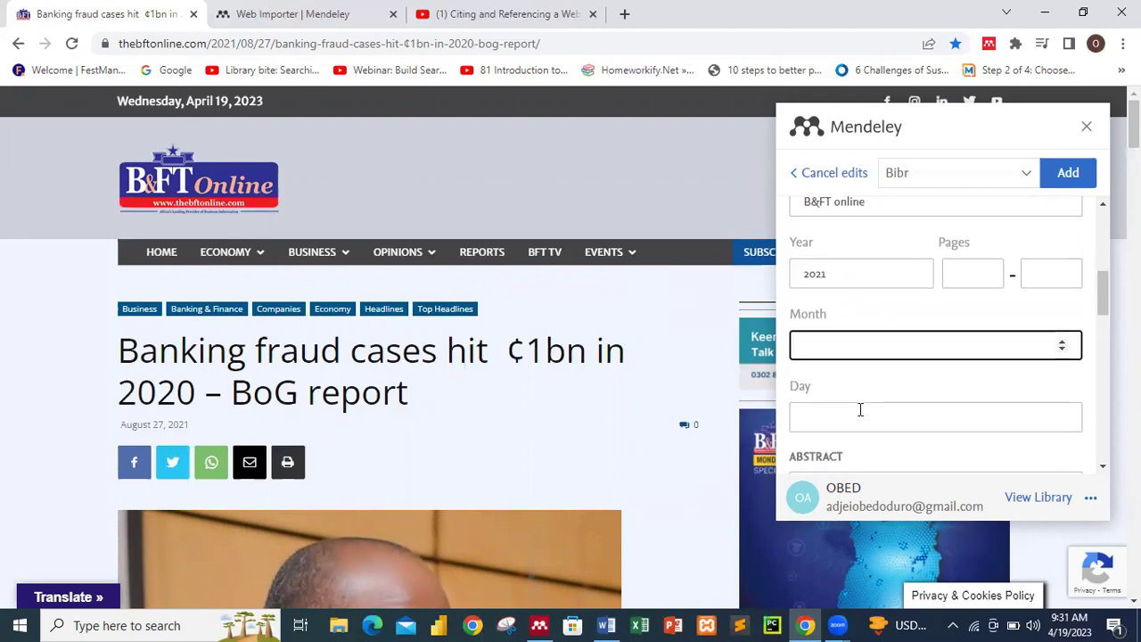
left_click(1063, 340)
left_click(1063, 340)
left_click(1063, 339)
left_click(1063, 339)
left_click(1063, 340)
left_click(1063, 340)
left_click(1063, 339)
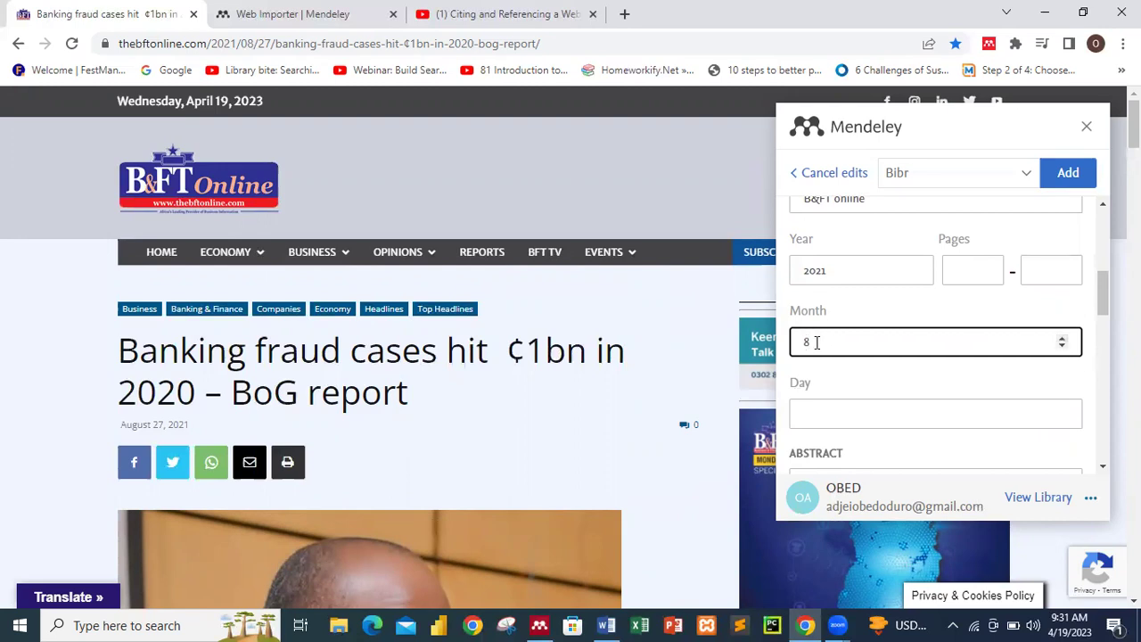
Set the reference's publication day to 27
left_click(812, 415)
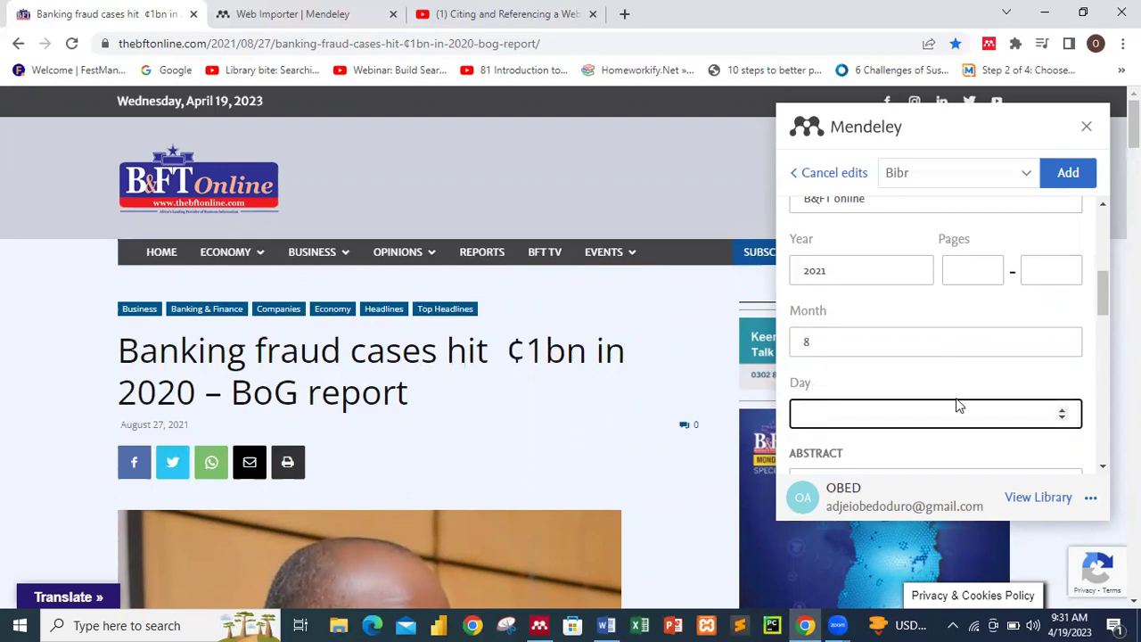
left_click(1062, 411)
left_click(1062, 411)
left_click(1062, 411)
left_click(1062, 412)
left_click(1062, 411)
left_click(1062, 411)
left_click(1062, 411)
left_click(1062, 411)
left_click(1063, 411)
left_click(1062, 411)
left_click(1062, 411)
left_click(1062, 412)
type("27")
Review the access date, website and other reference details, and add the reference to the Bibr collection
scroll(968, 386, "down", 3)
scroll(968, 386, "down", 2)
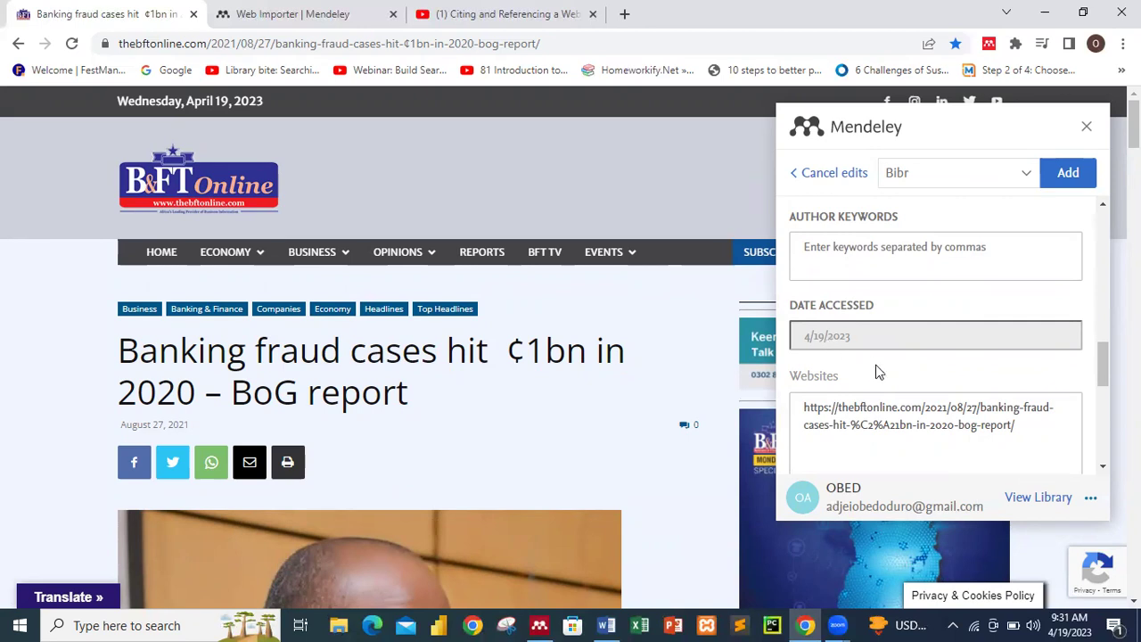
scroll(879, 373, "down", 3)
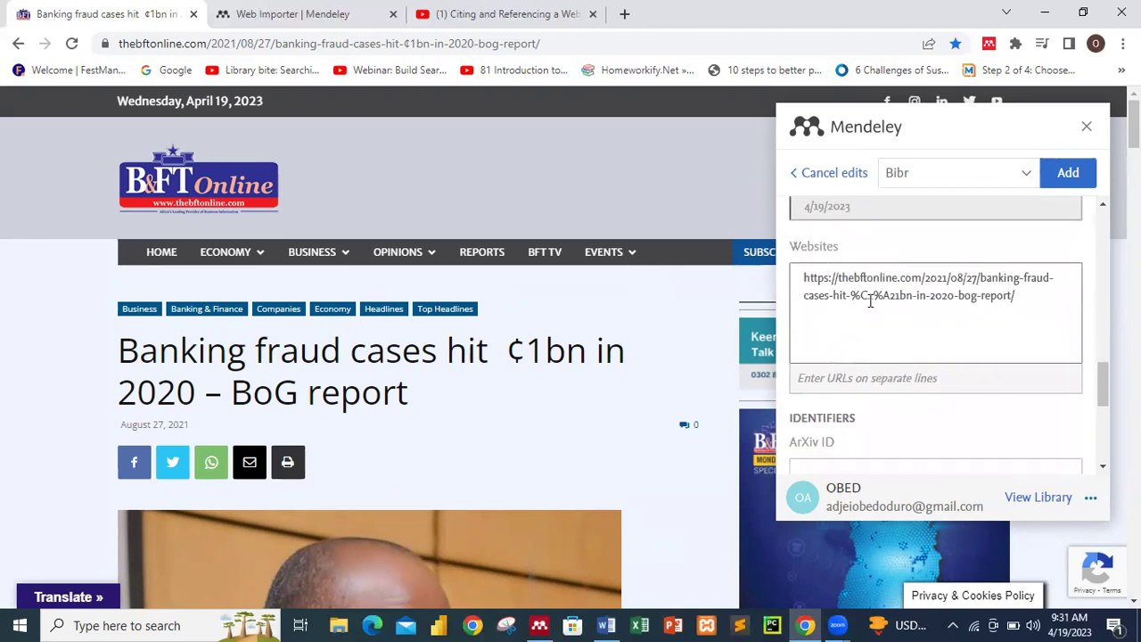
scroll(890, 304, "down", 5)
scroll(890, 304, "up", 10)
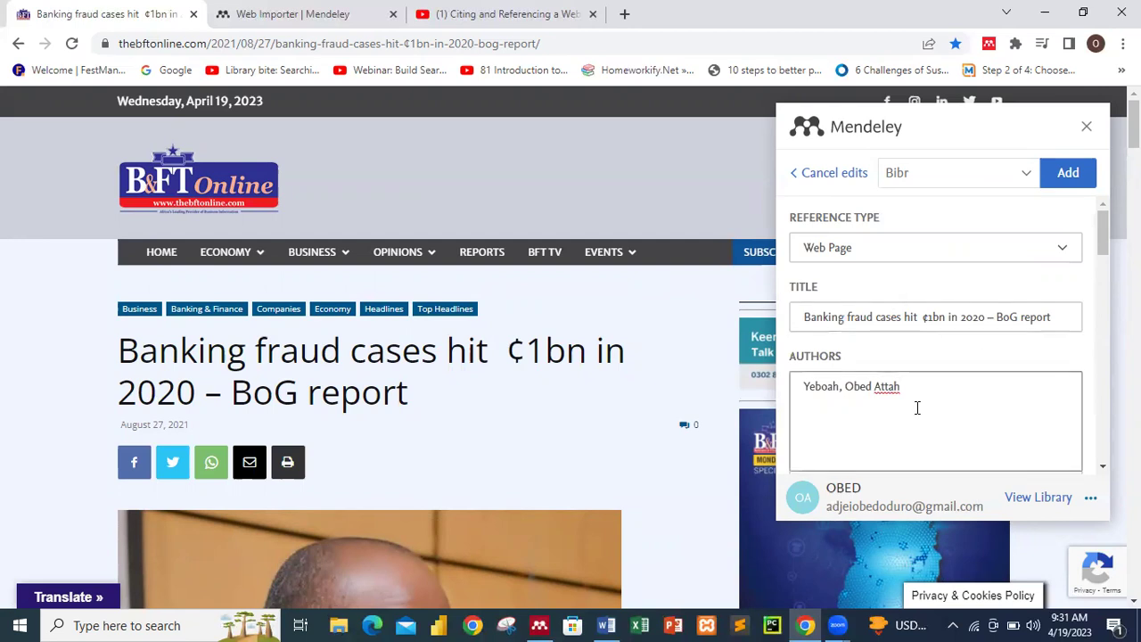
scroll(916, 407, "down", 2)
scroll(917, 408, "up", 1)
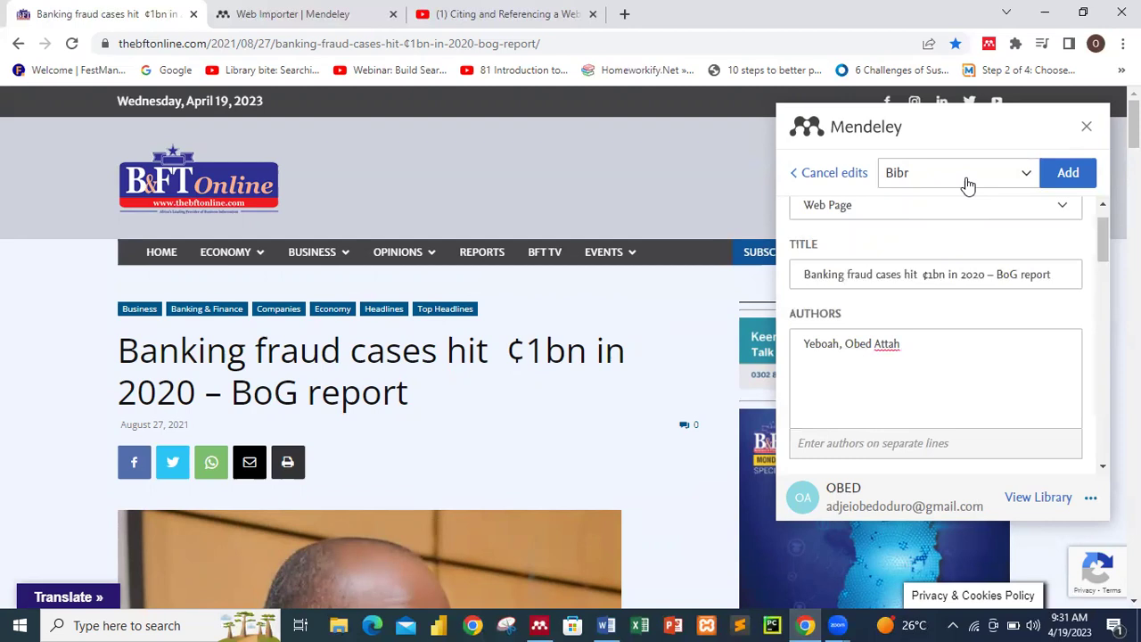
left_click(1069, 177)
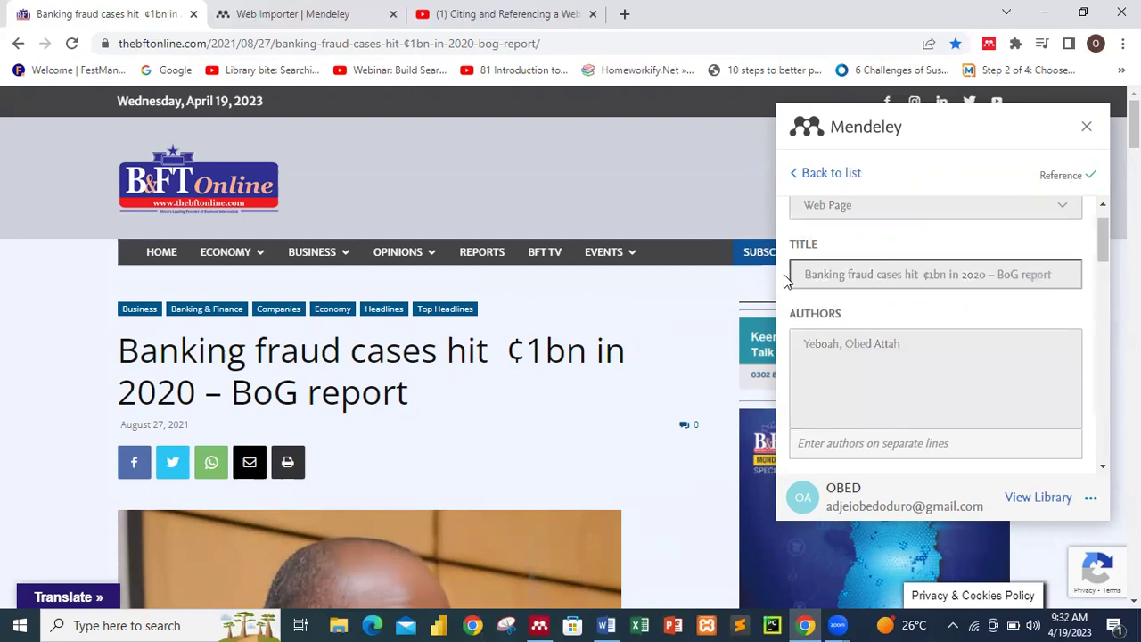
Switch to Mendeley Desktop, sync the library and view the details of the imported banking fraud article in the Bibr folder
left_click(540, 625)
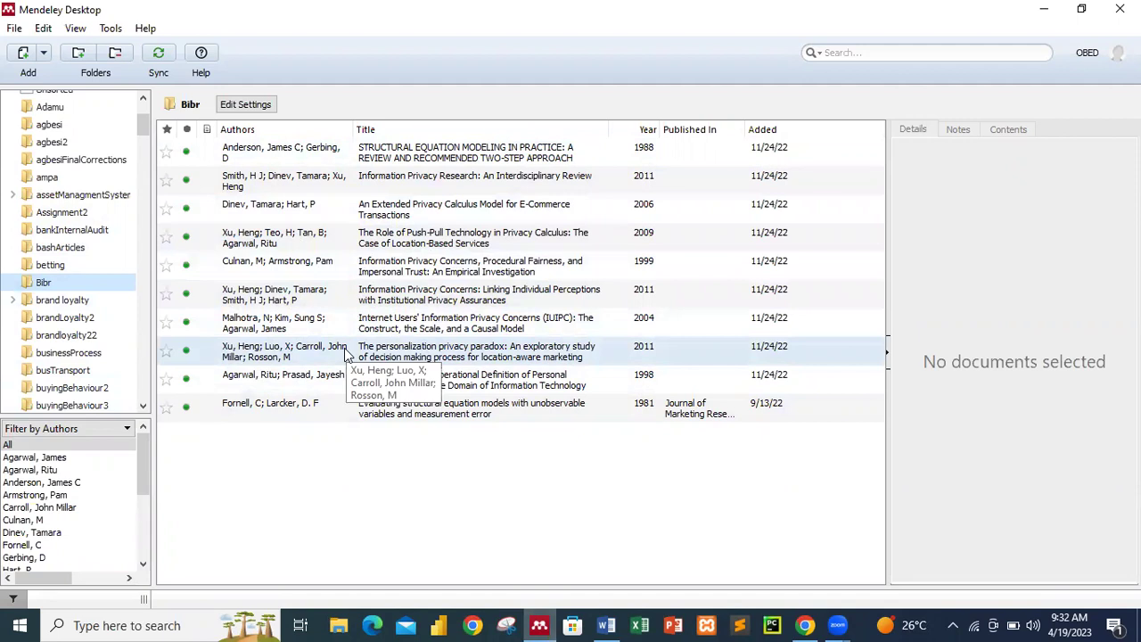
left_click(159, 53)
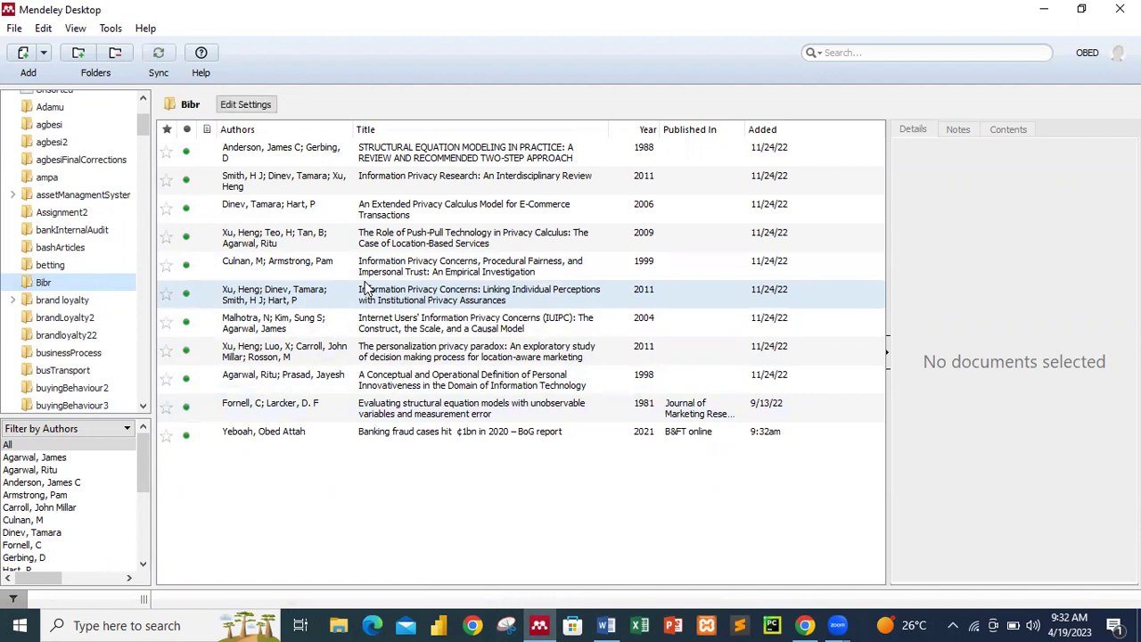
left_click(365, 285)
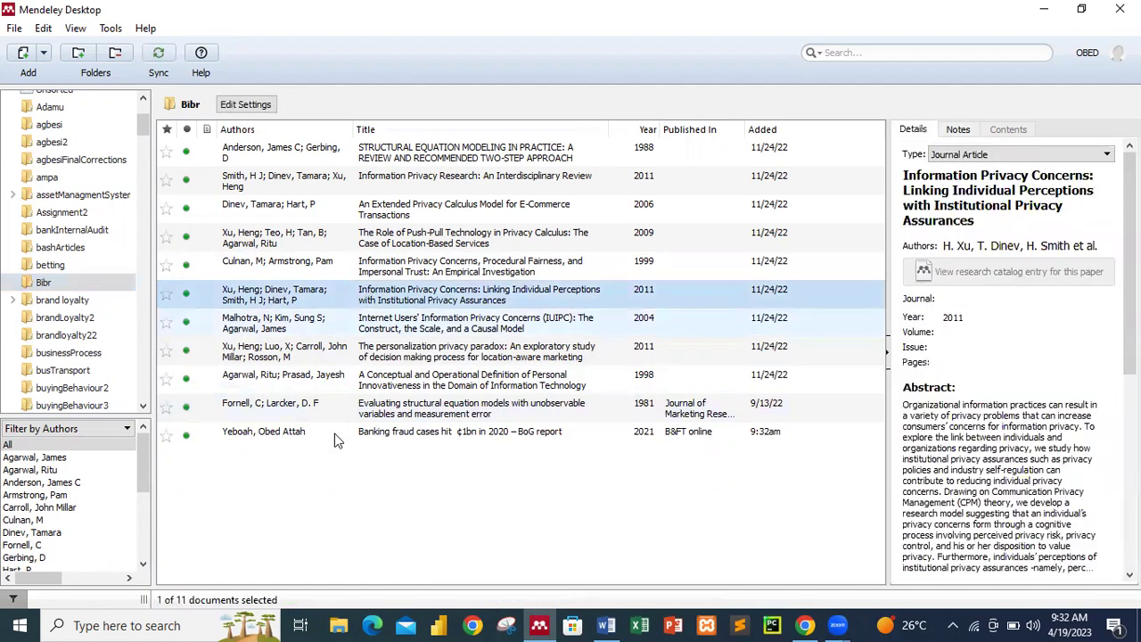
left_click(416, 433)
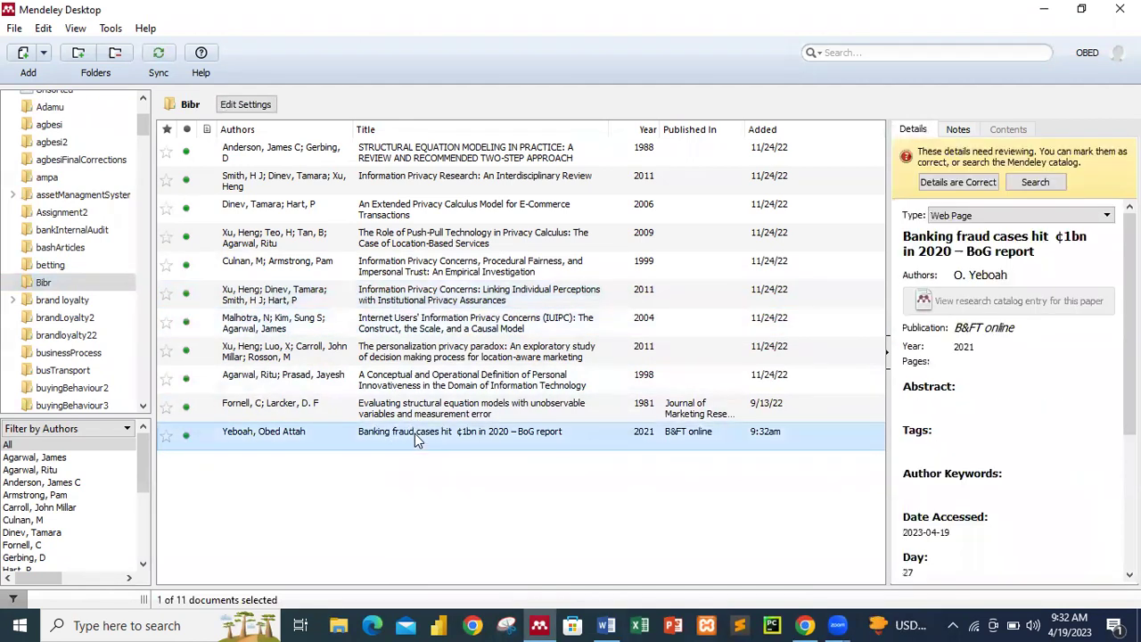
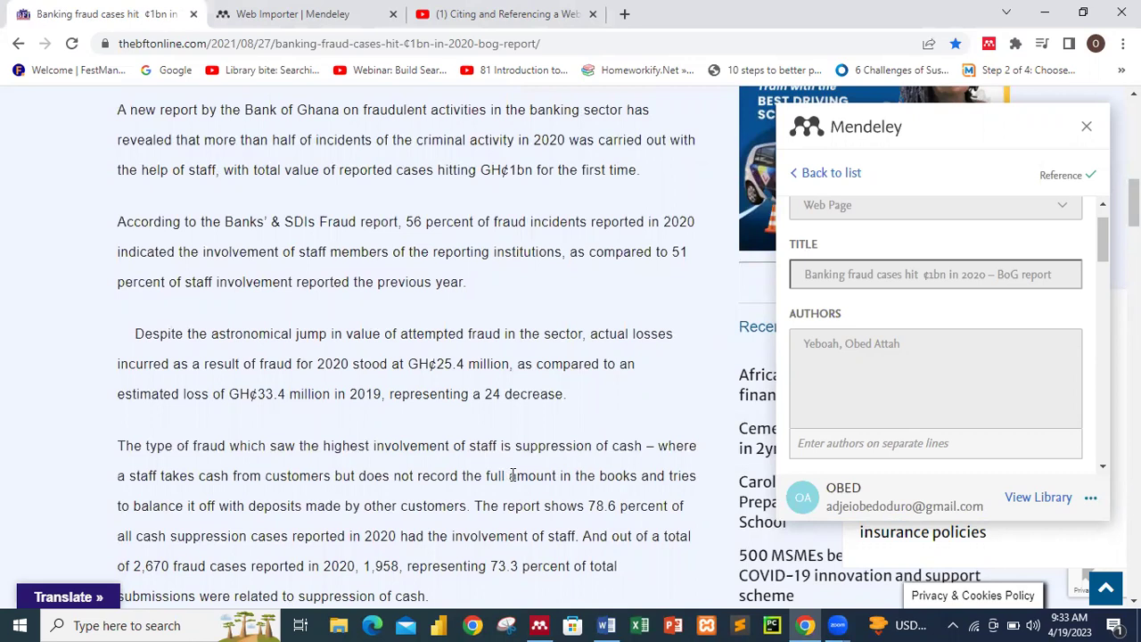
Switch to Word and write "According to the Bank of Ghana Report in 2020, pertaining to financial irregularities in the Ghanaian Banking Sector," in the blank document
scroll(512, 475, "up", 1)
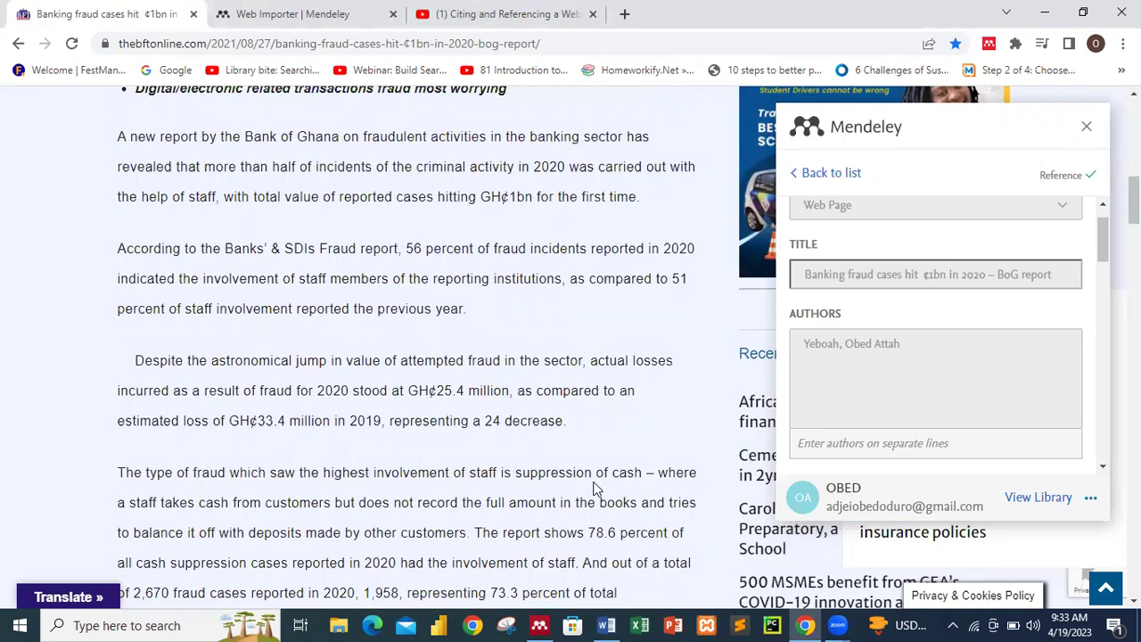
left_click(606, 626)
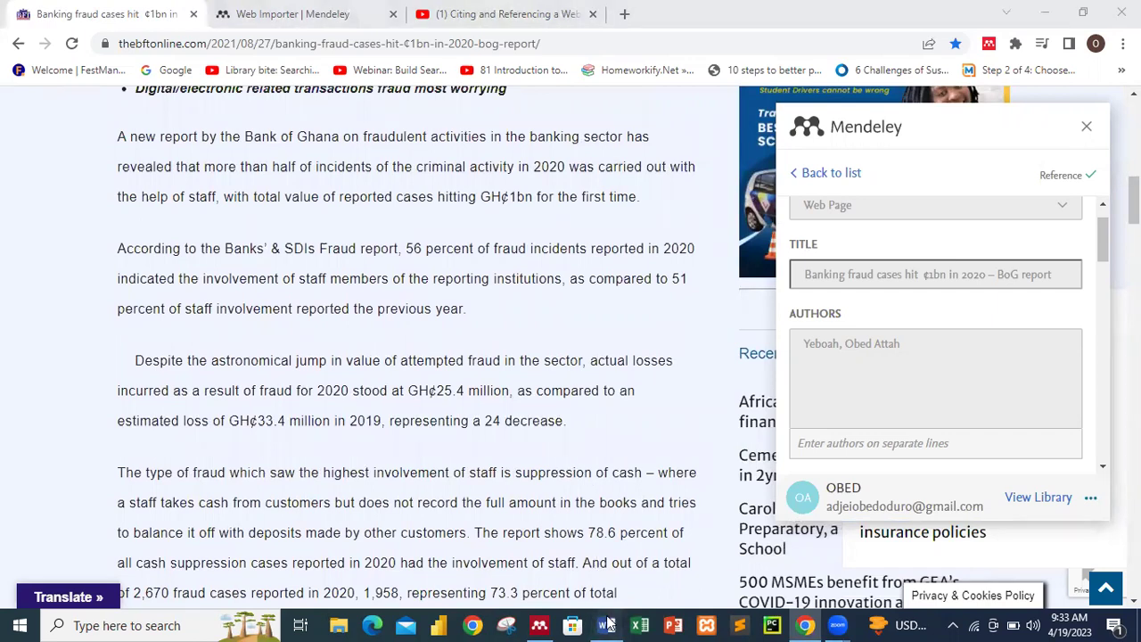
type("According to the Ban")
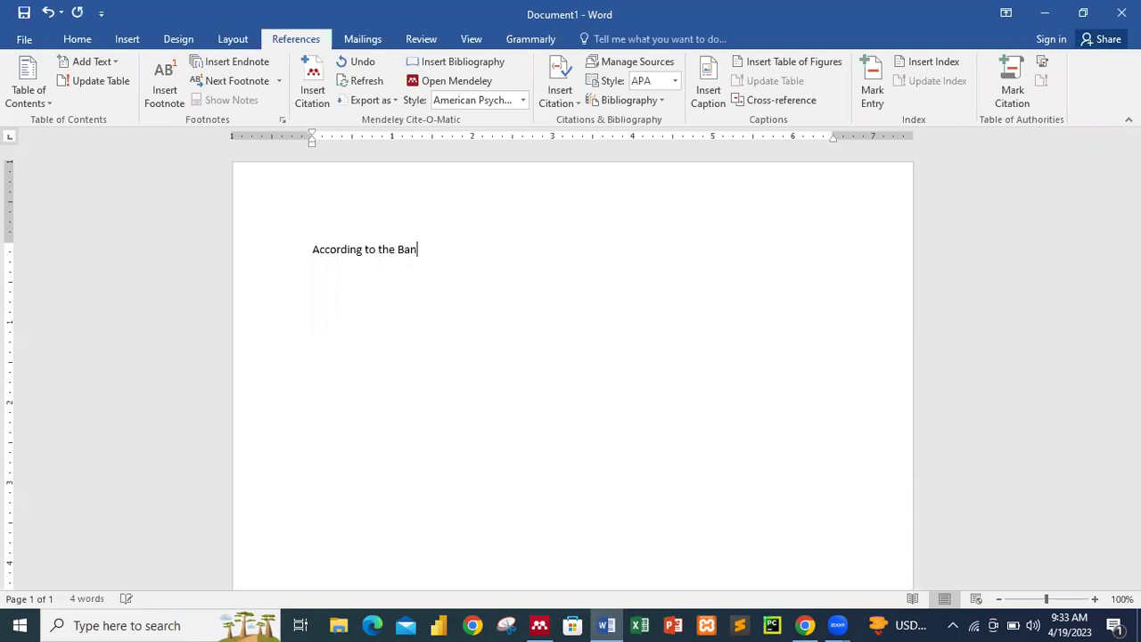
type("k of Ghana Report ")
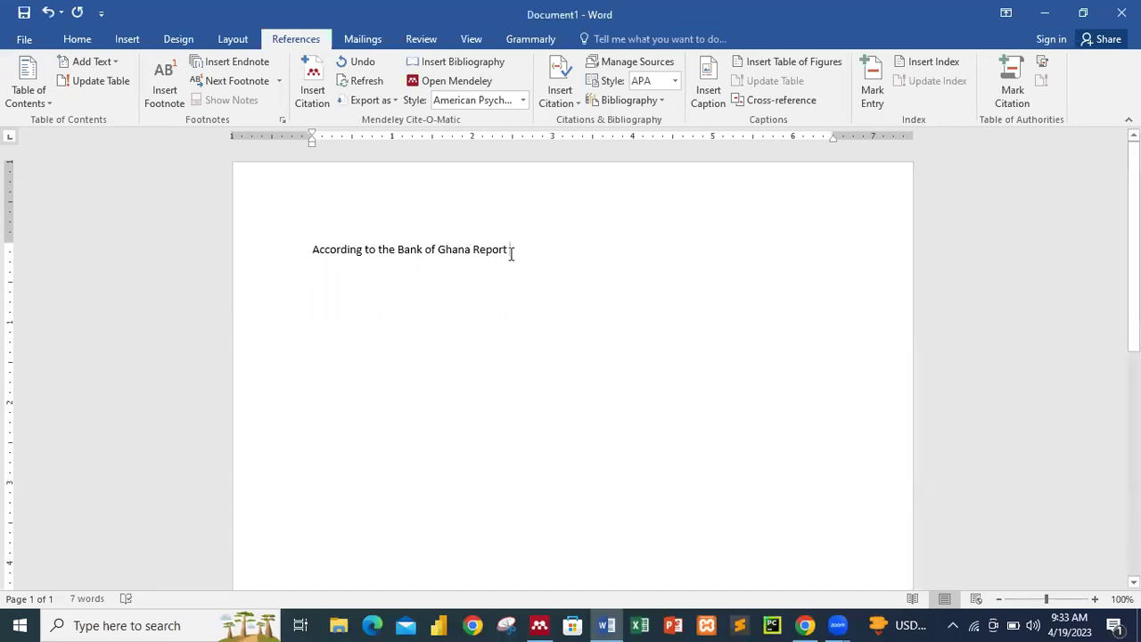
type("in 2020")
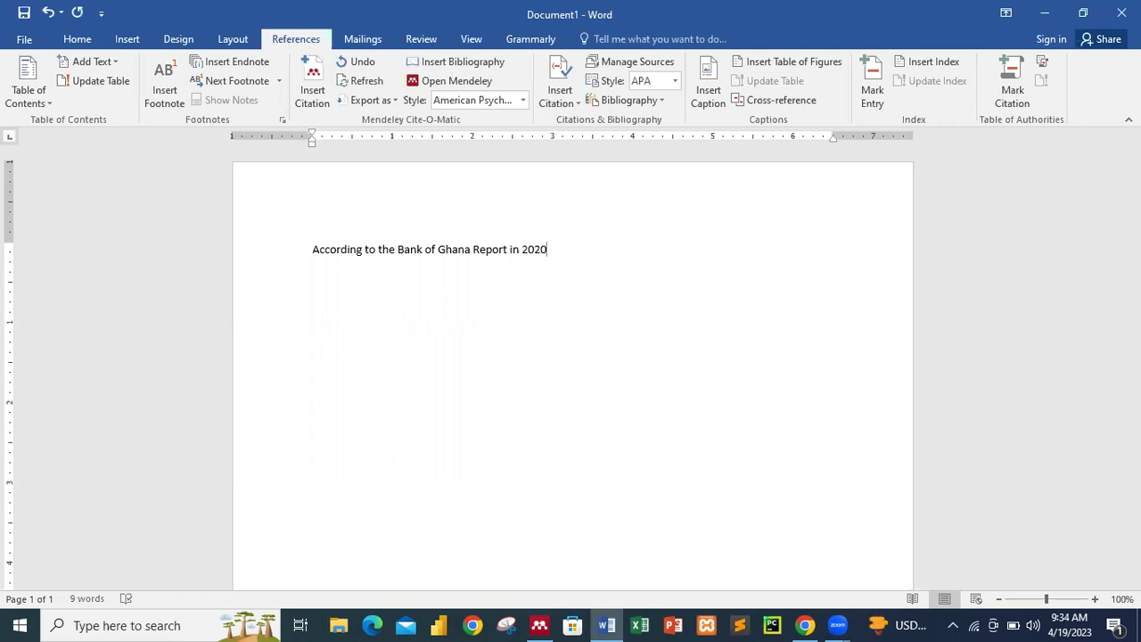
type(", pertaing")
key("BackSpace")
type("ing to fina")
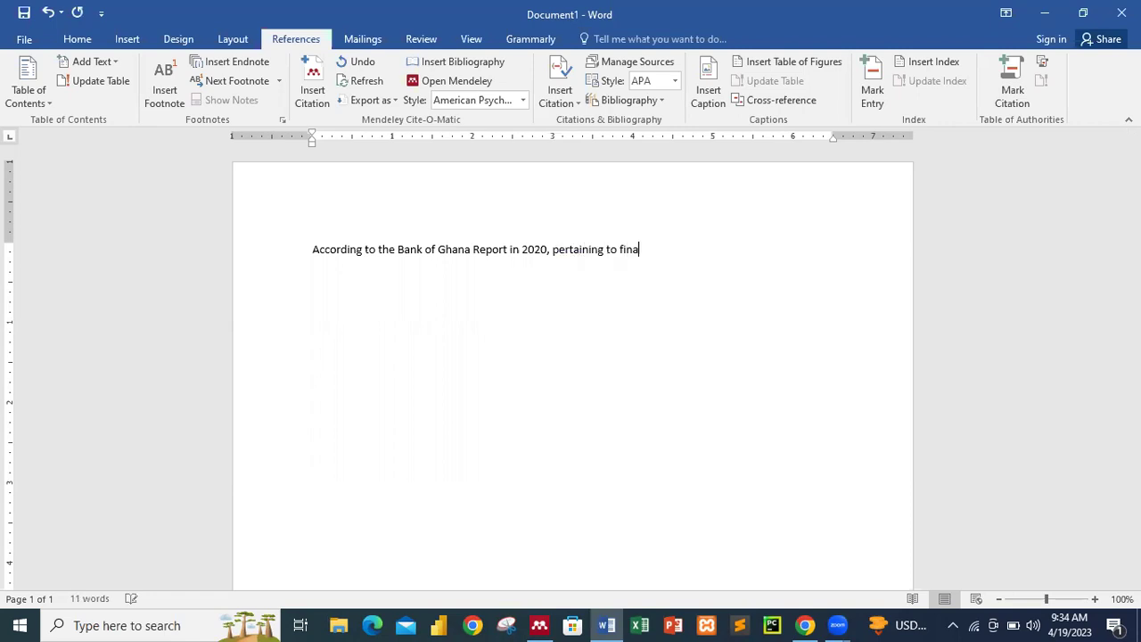
type("ncial inregularities in")
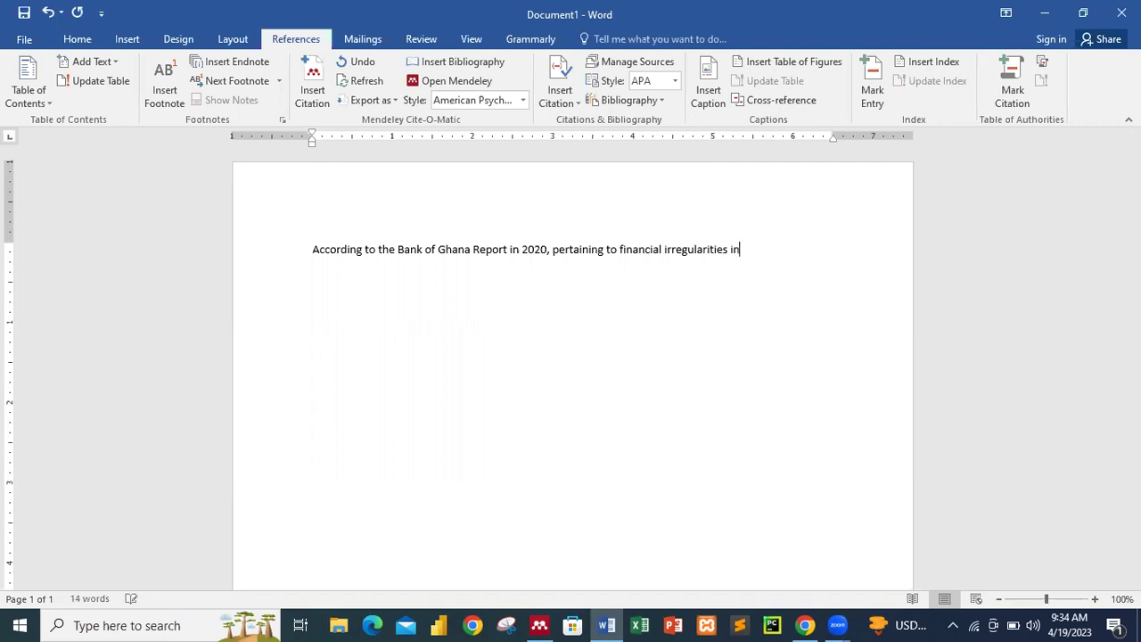
type(" the Ghanaian Banking Sex")
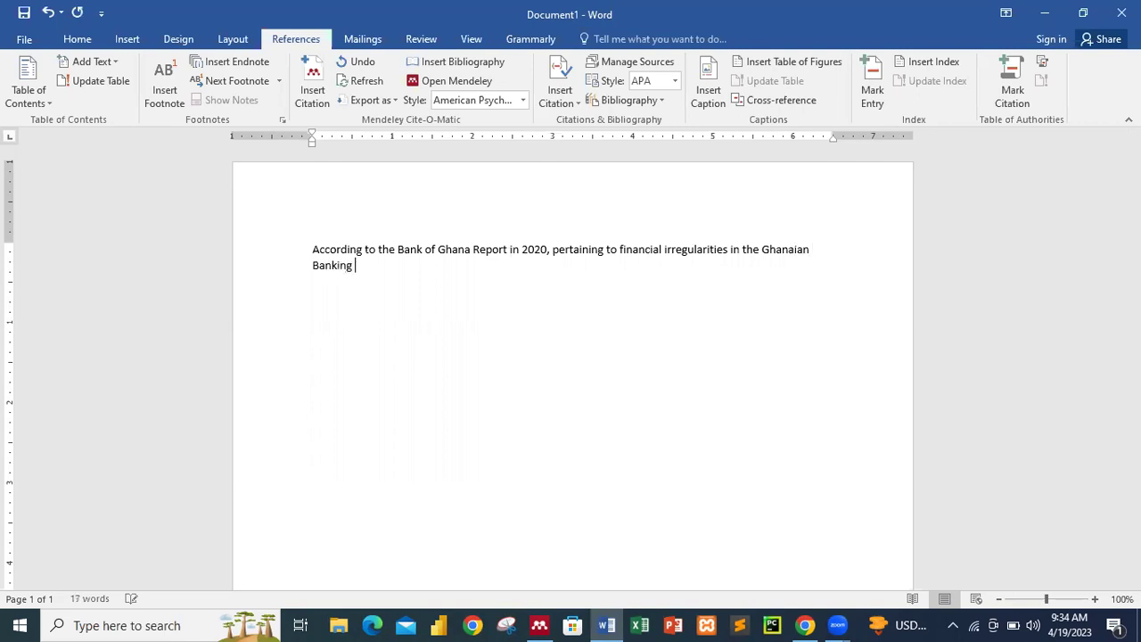
type("tor")
key("BackSpace")
key("BackSpace")
type("or,")
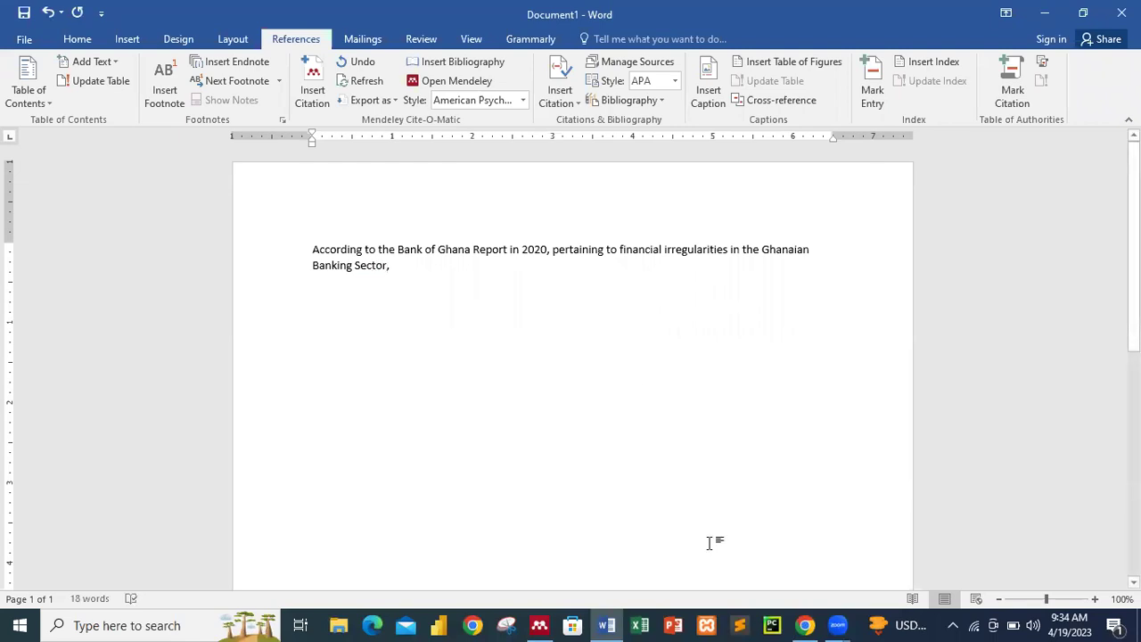
Switch to Chrome and copy the article passage from "more than half of incidents" through "reported cases hitting GH¢1bn"
left_click(804, 625)
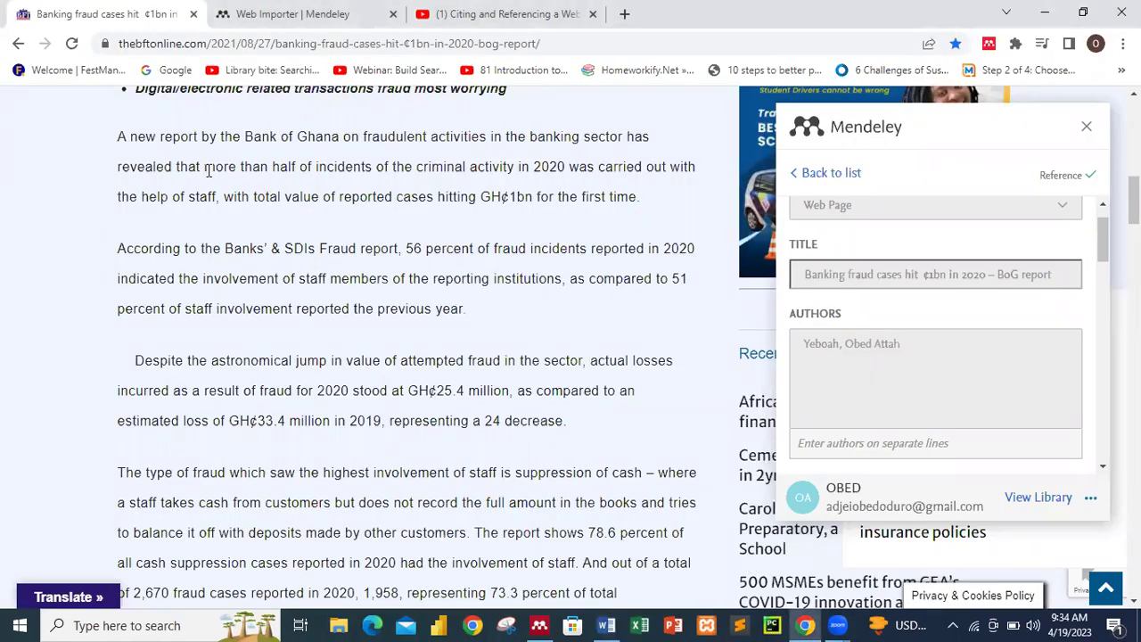
left_click_drag(389, 198, 211, 169)
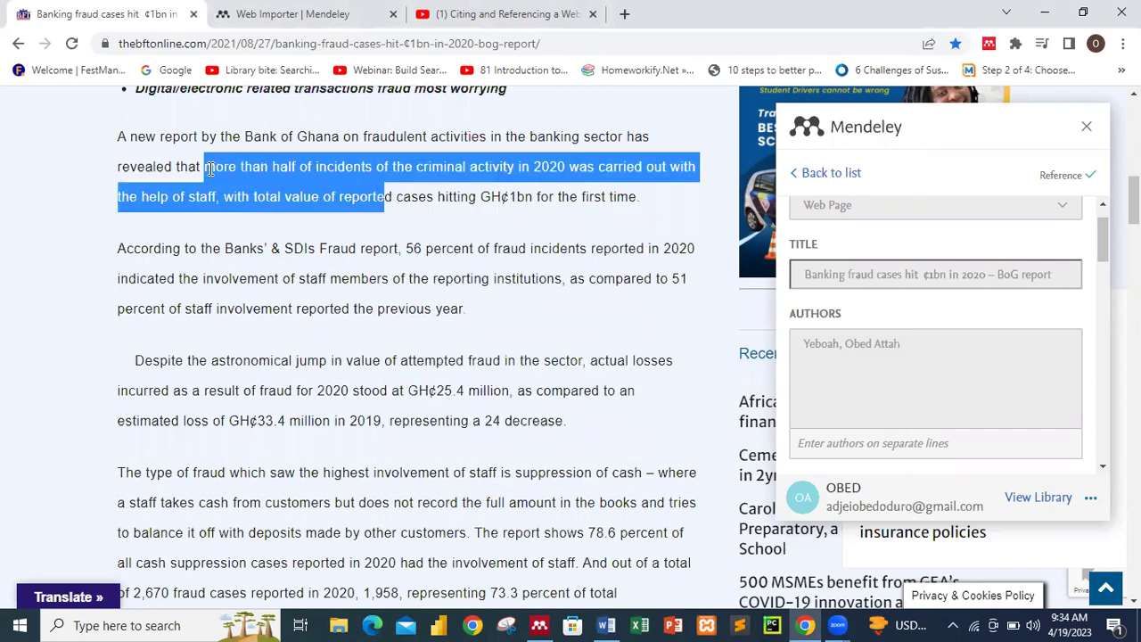
left_click(211, 169)
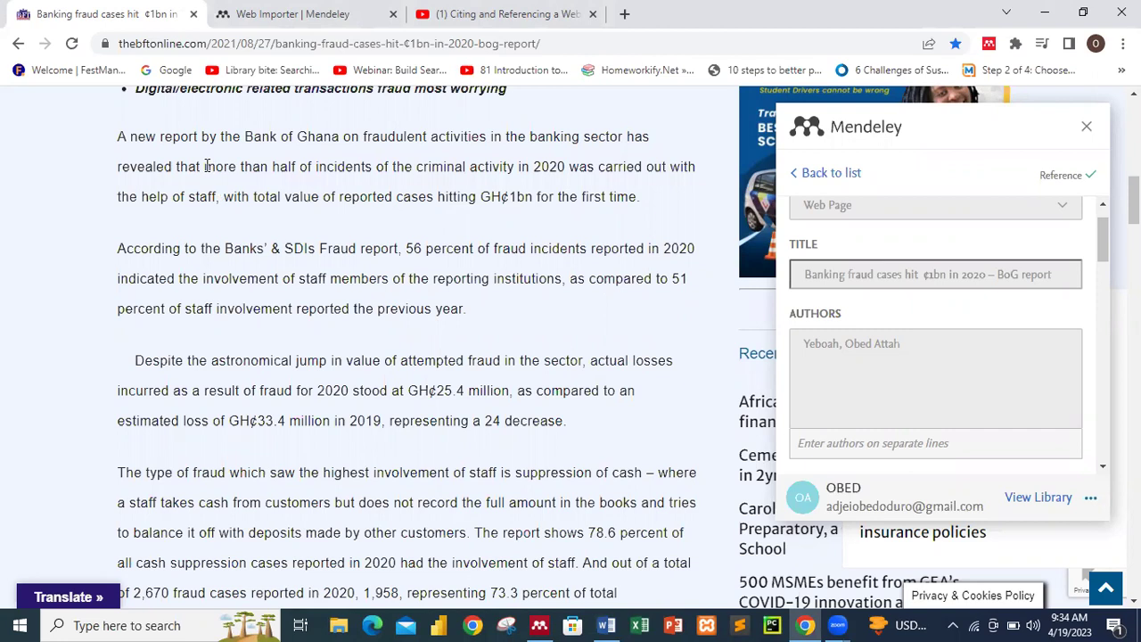
left_click_drag(206, 166, 535, 211)
key("ctrl+c")
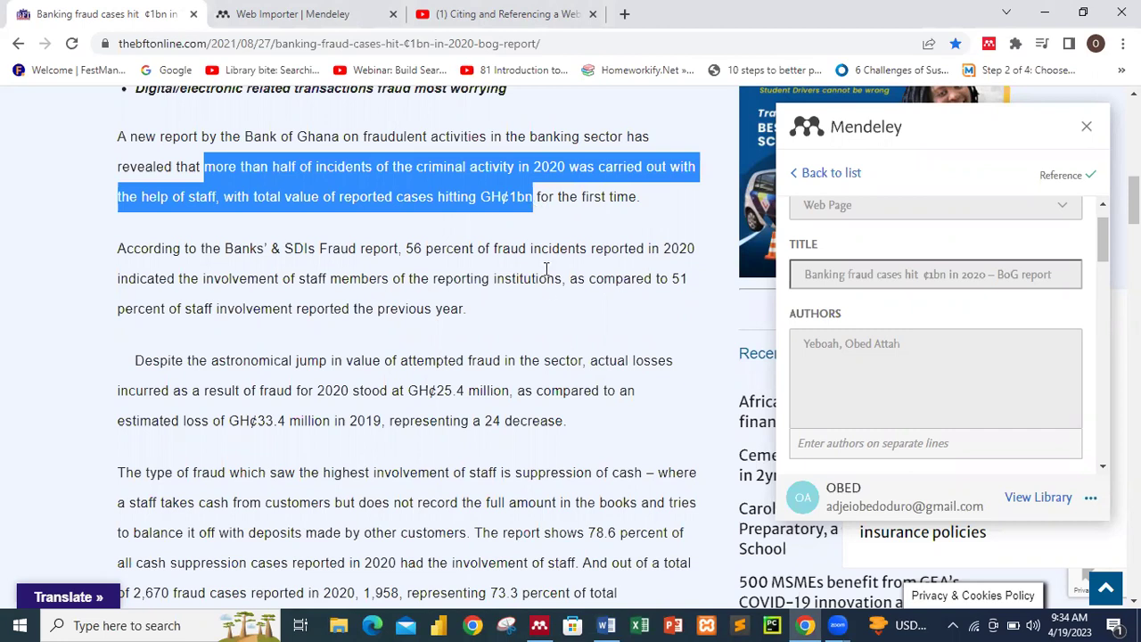
right_click(483, 197)
left_click(522, 207)
Switch to Word and paste the copied passage as text only after "Banking Sector,"
left_click(606, 625)
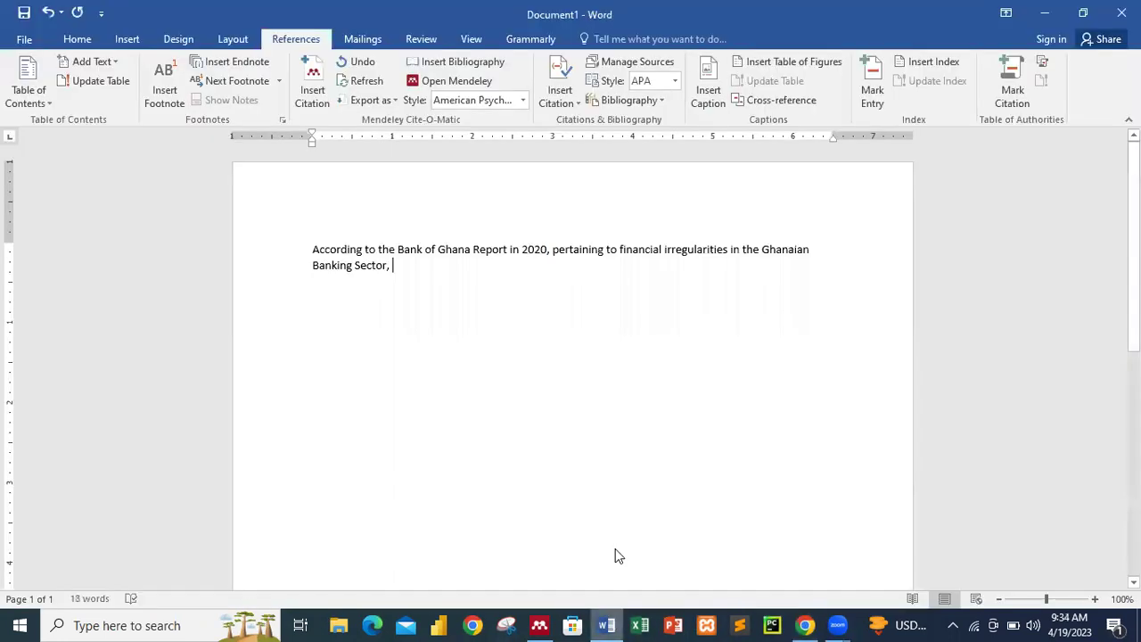
right_click(395, 266)
left_click(480, 339)
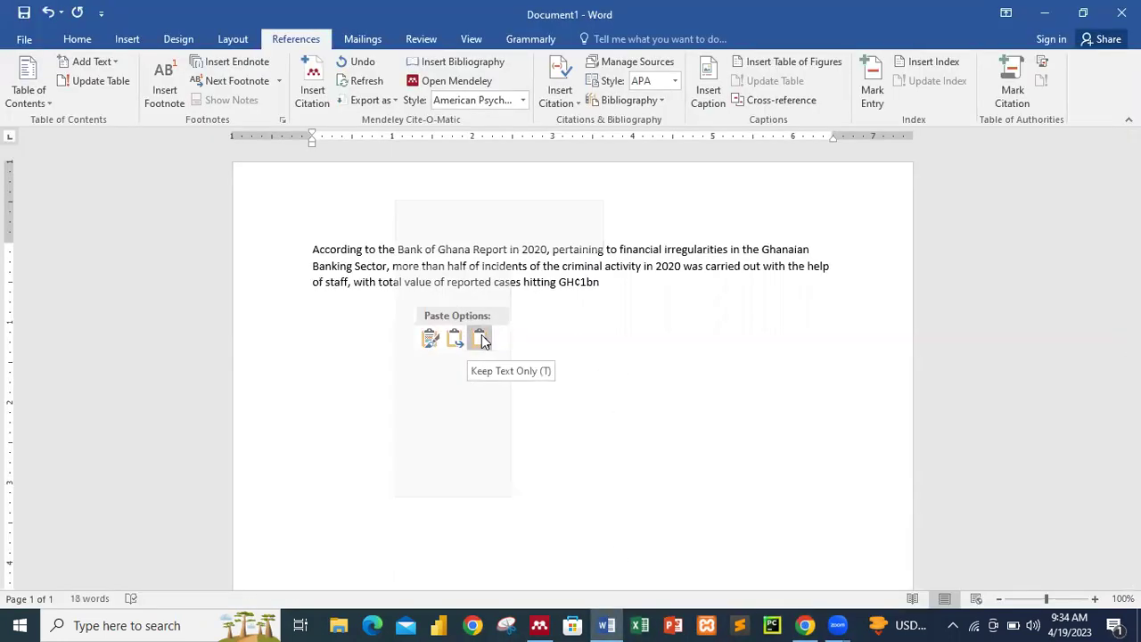
left_click(480, 339)
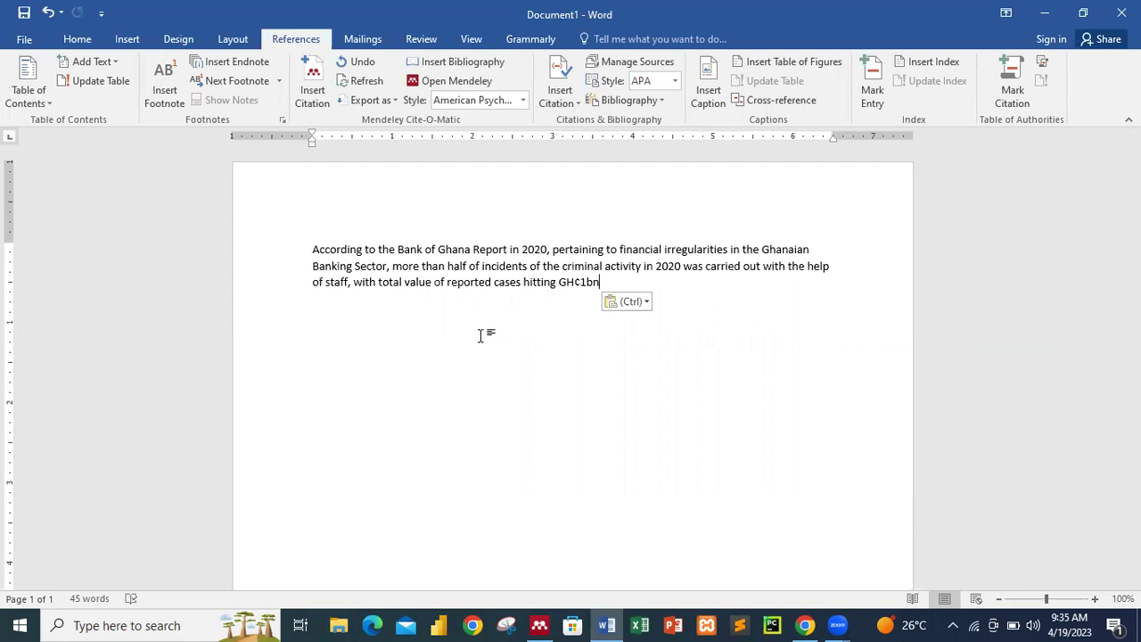
Format the whole paragraph as justified Times New Roman at size 12 and place the cursor after "GH¢1bn"
left_click_drag(604, 284, 314, 249)
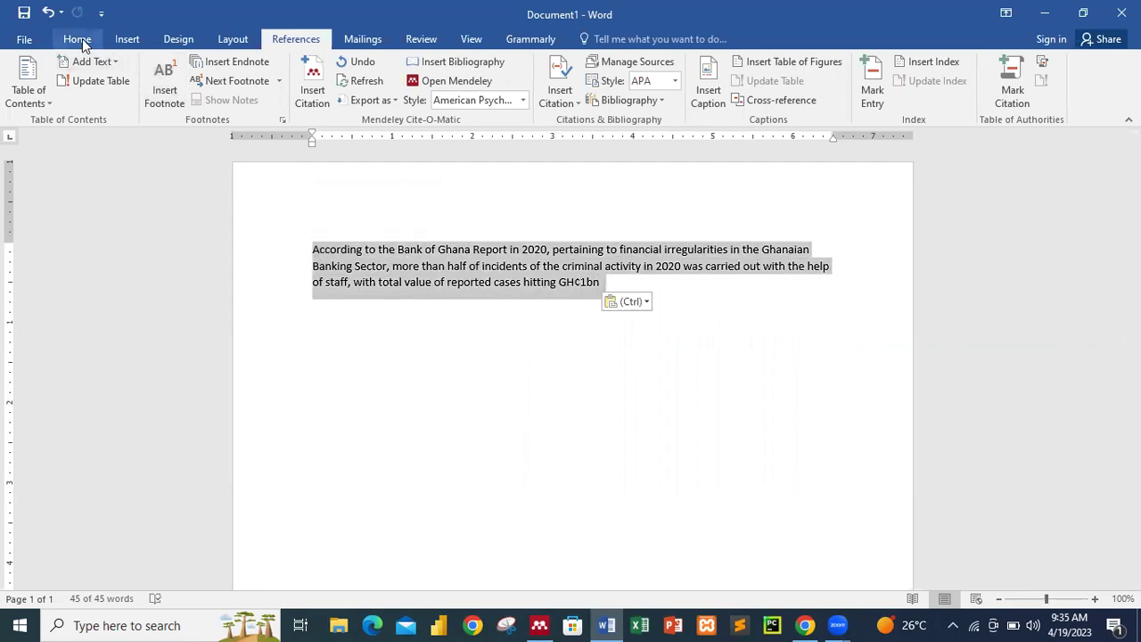
left_click(82, 39)
left_click(208, 71)
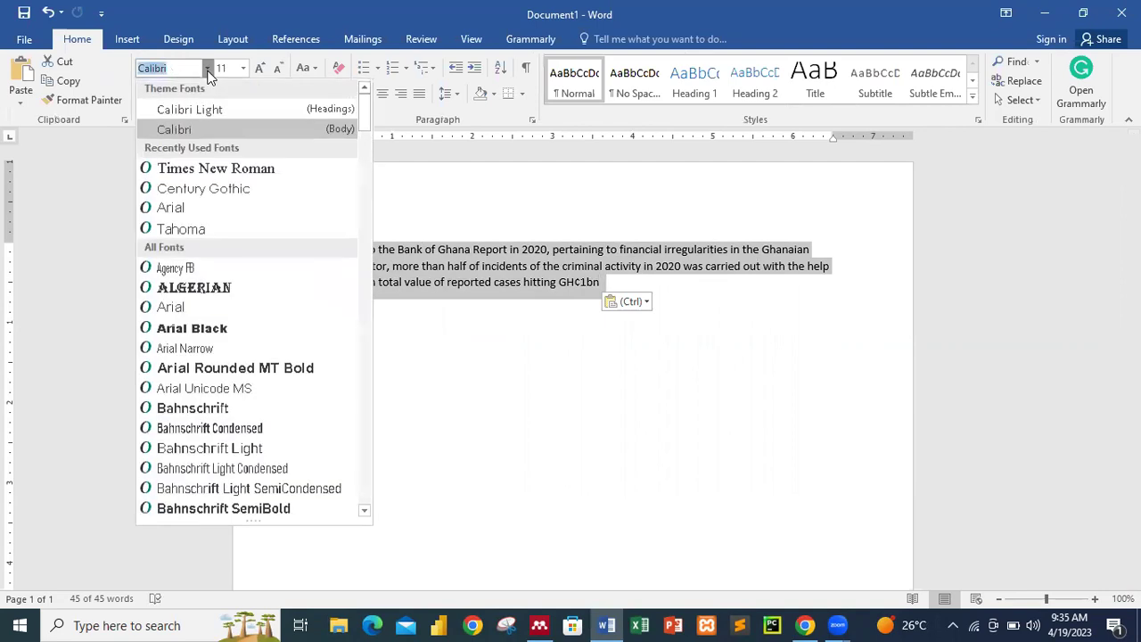
left_click(205, 171)
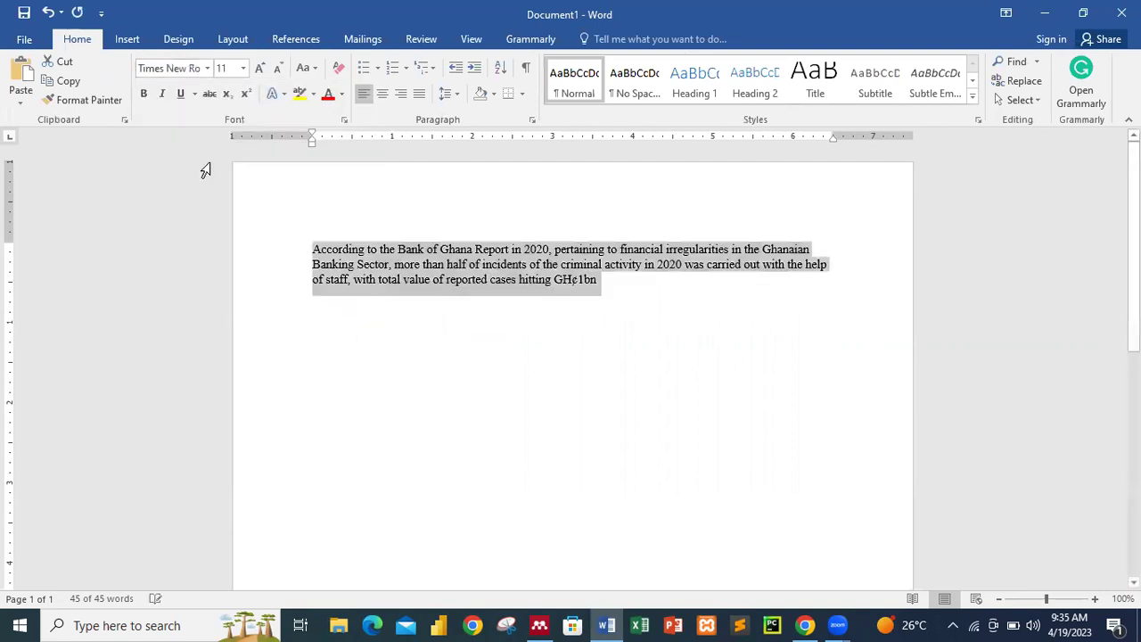
left_click(243, 68)
left_click(224, 152)
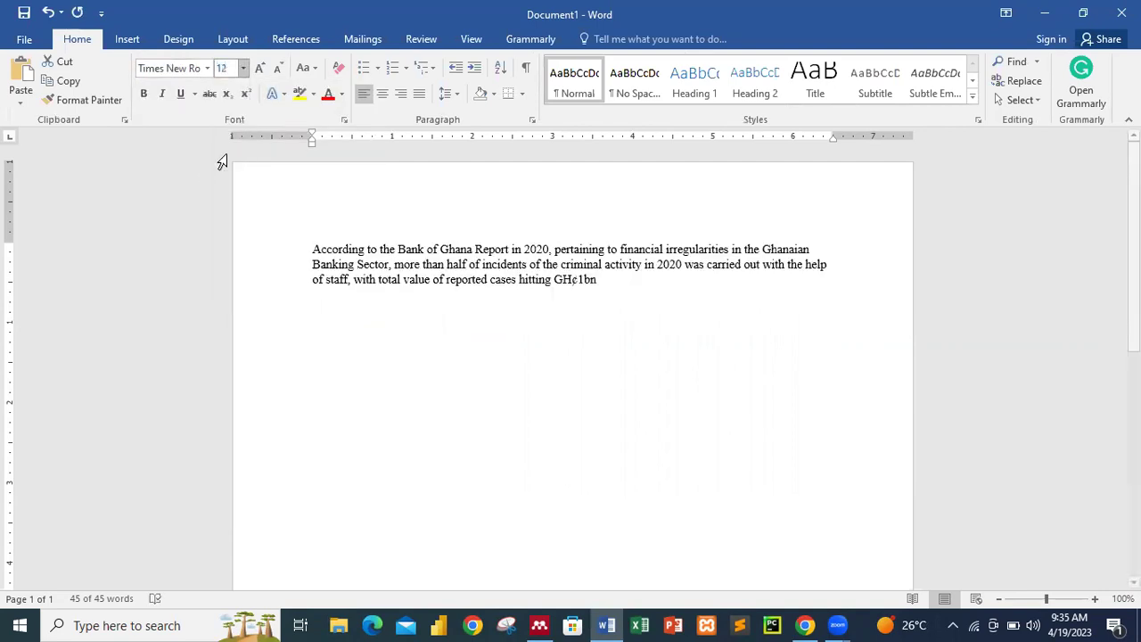
left_click(421, 95)
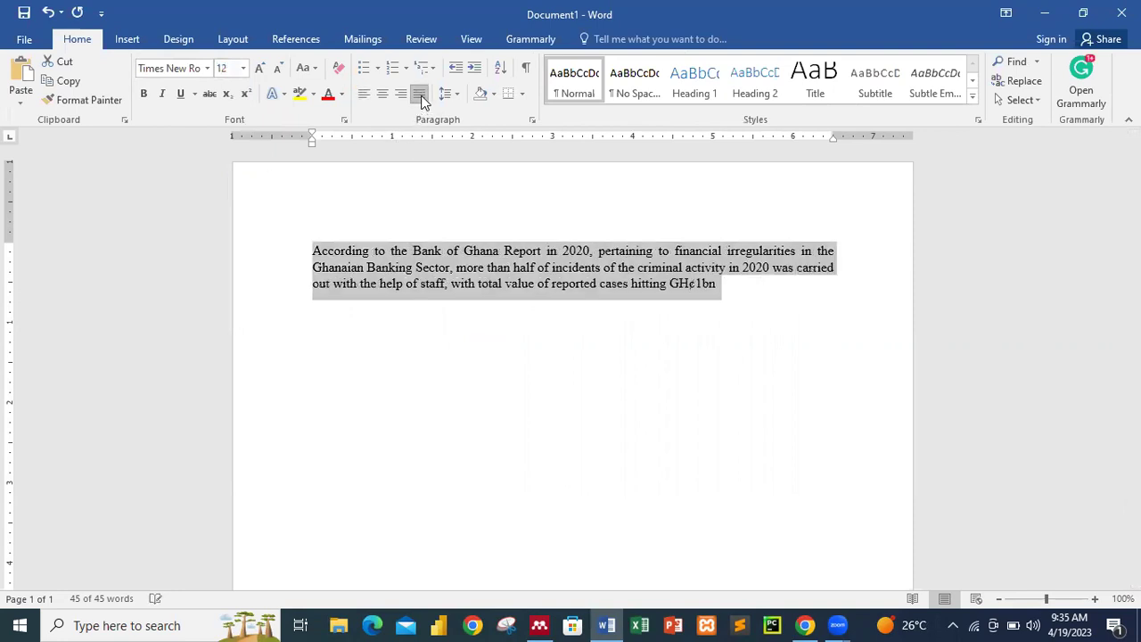
left_click(721, 283)
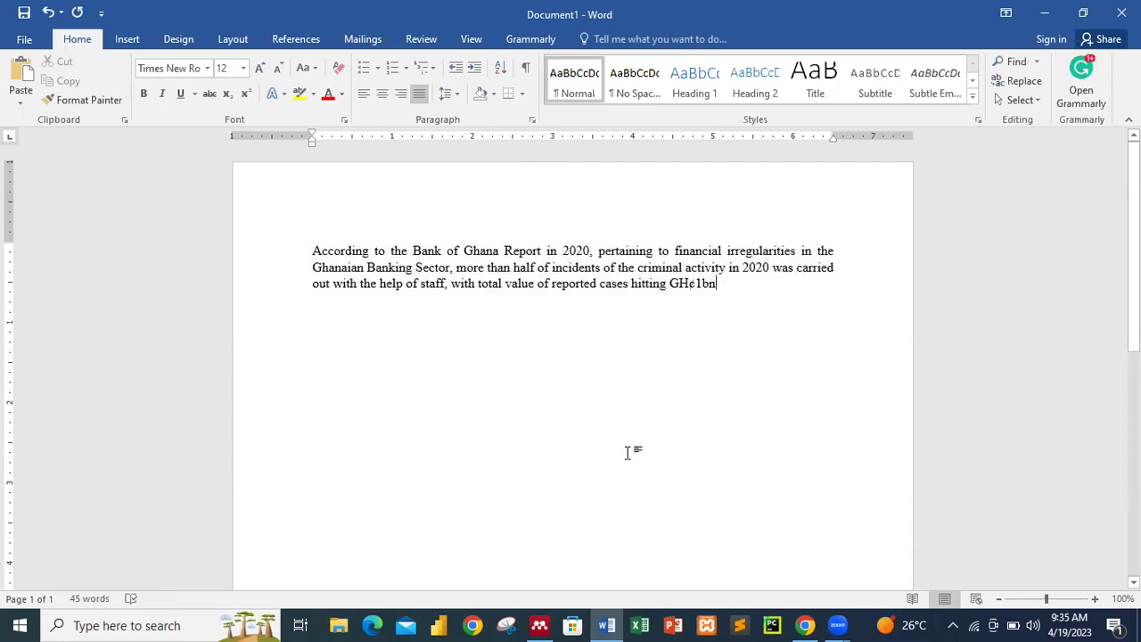
Switch to Mendeley Desktop and copy the title "Banking fraud cases hit ¢1bn in 2020 – BoG report" from the article's details
left_click(539, 625)
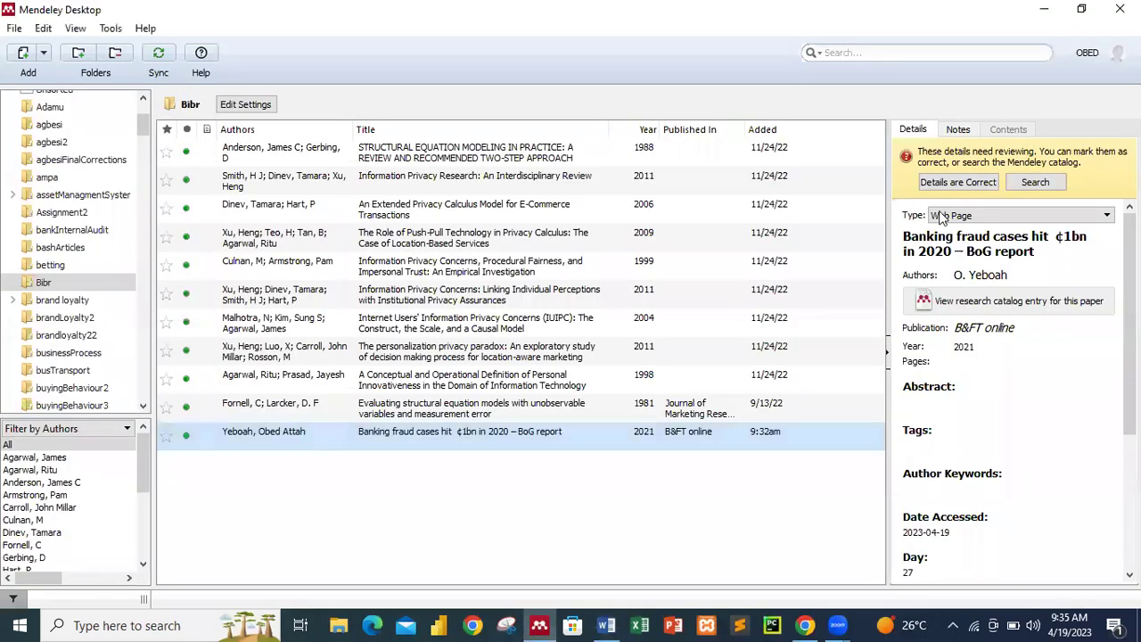
left_click(1017, 273)
left_click(997, 253)
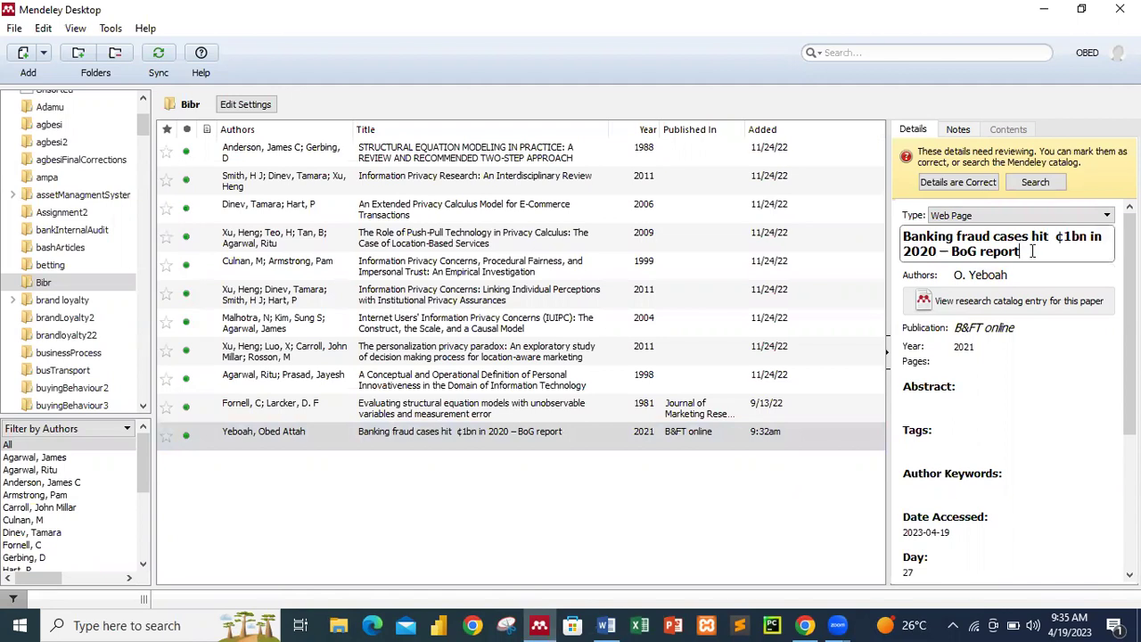
left_click_drag(1033, 251, 904, 238)
key("ctrl+c")
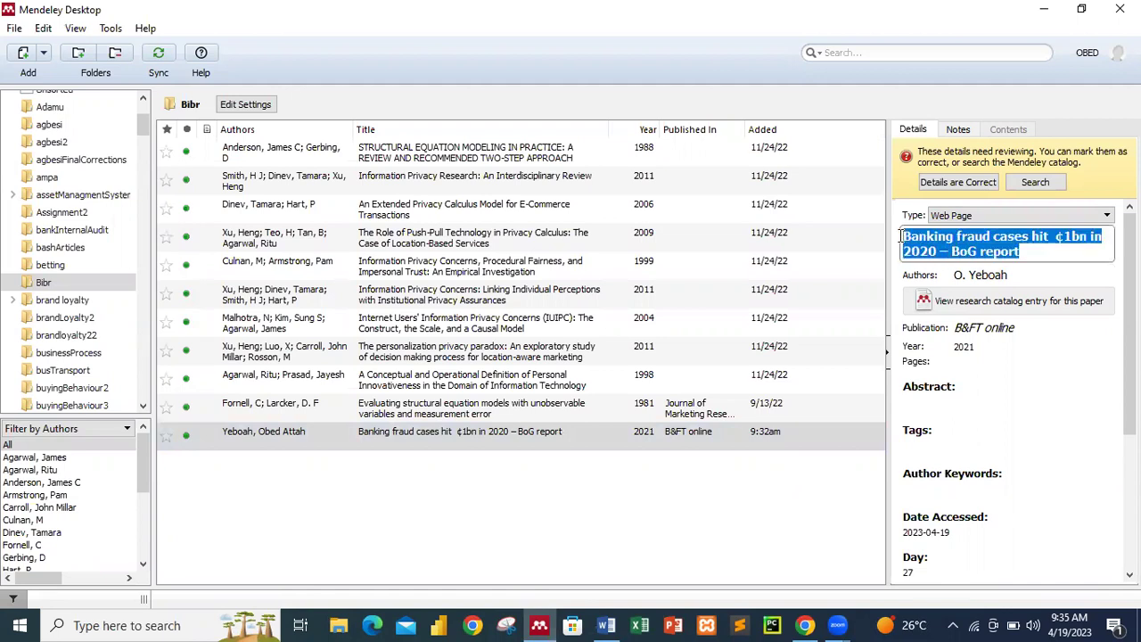
right_click(920, 239)
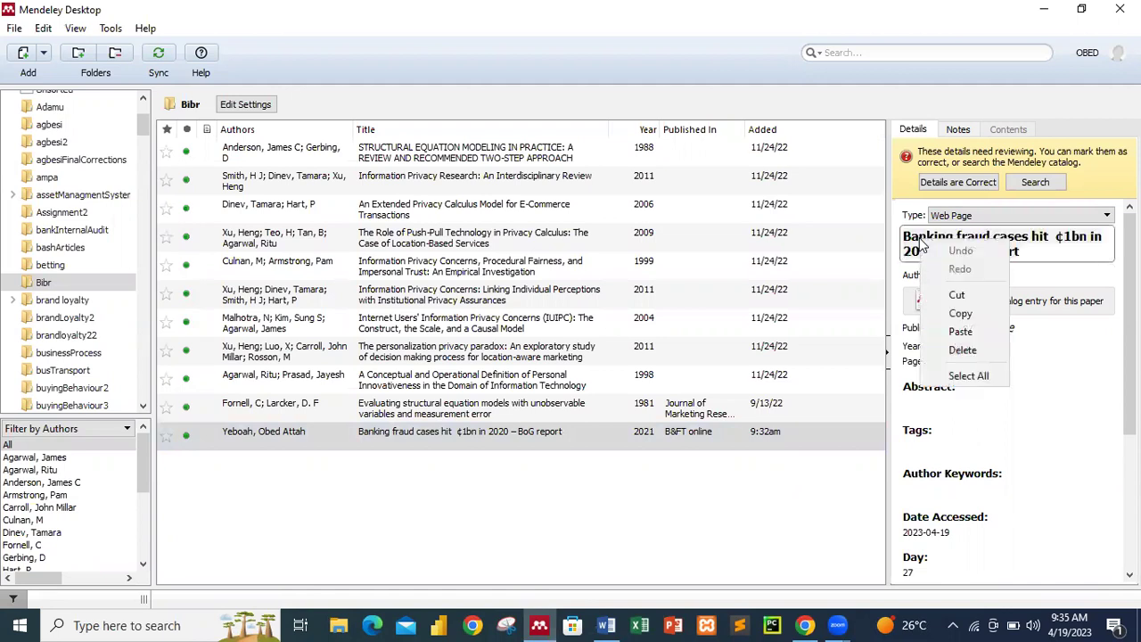
left_click(950, 312)
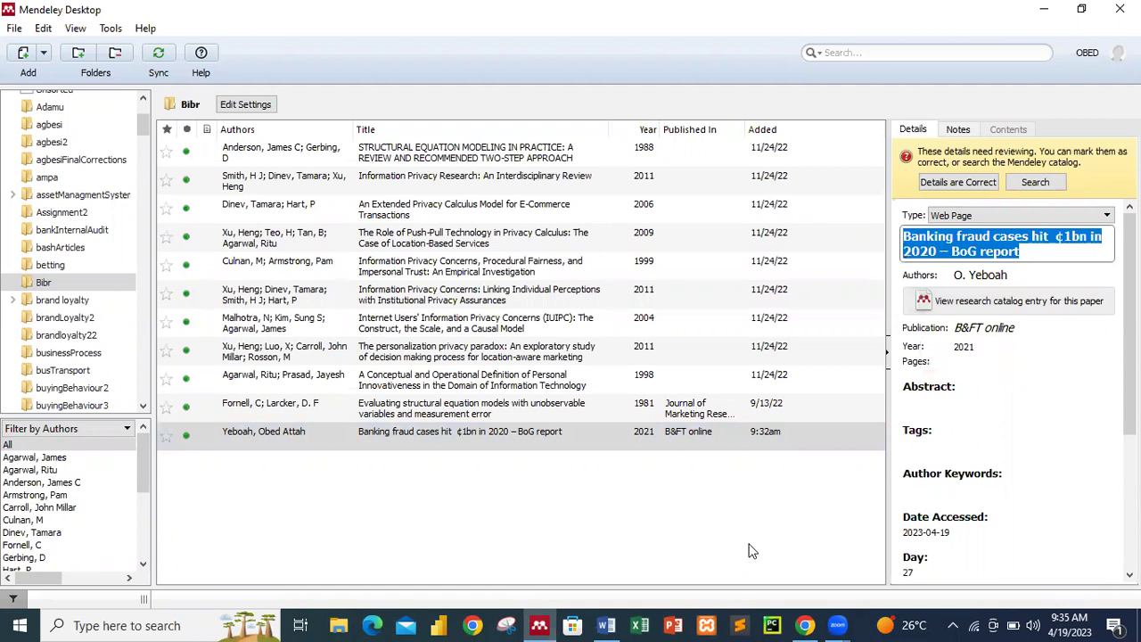
Switch to Word and insert a Mendeley citation after "GH¢1bn", searching by the copied title and choosing the first matching reference
left_click(802, 624)
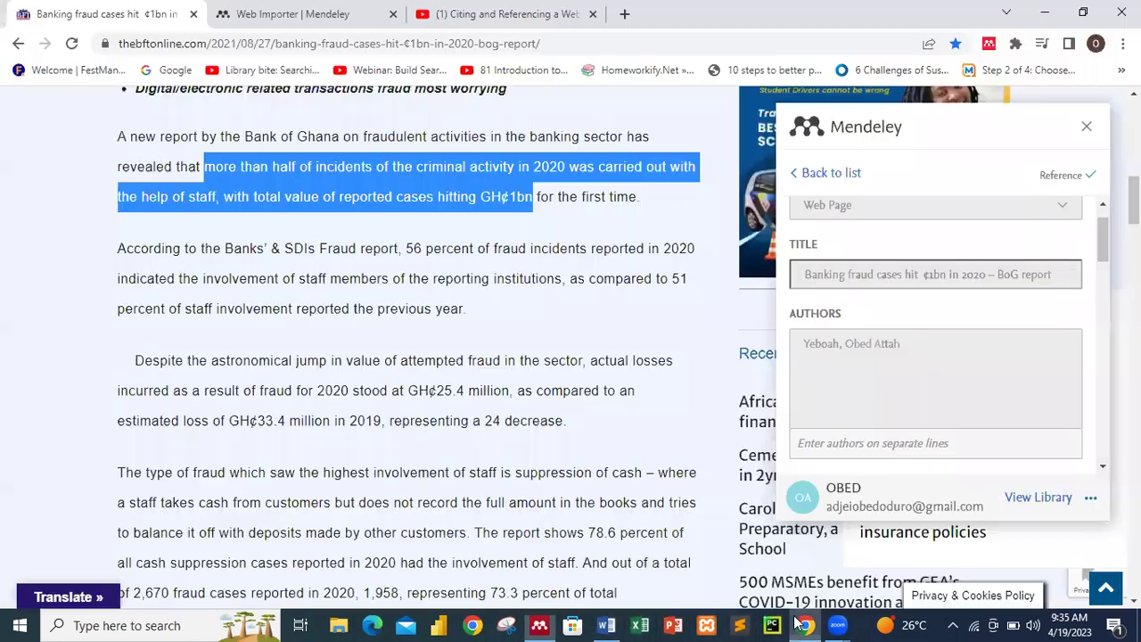
left_click(606, 625)
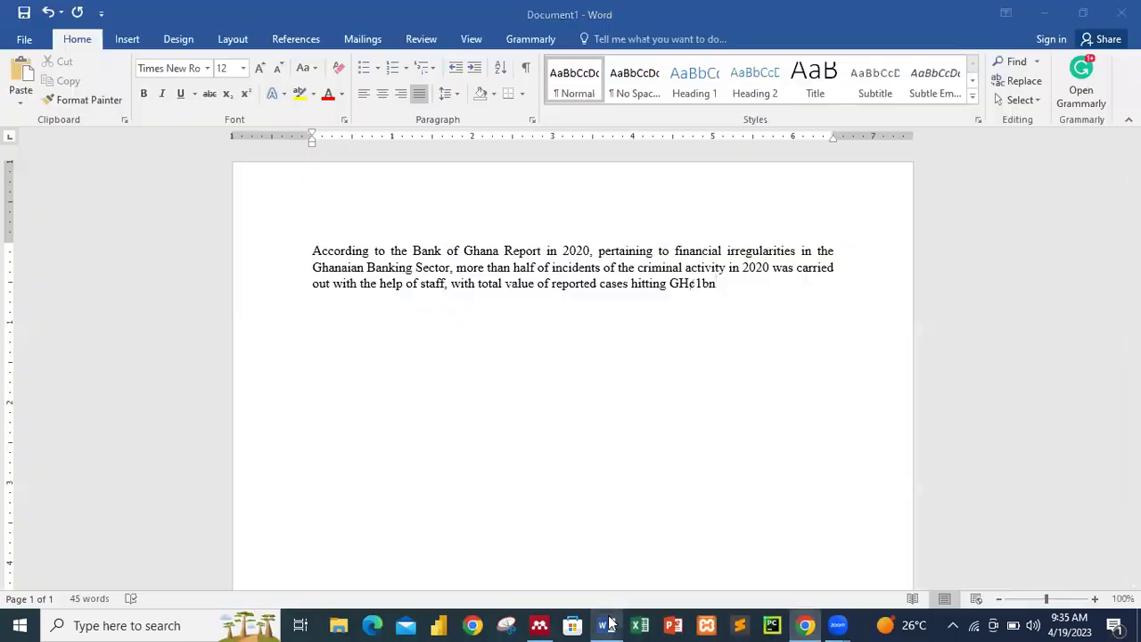
left_click(305, 42)
left_click(312, 85)
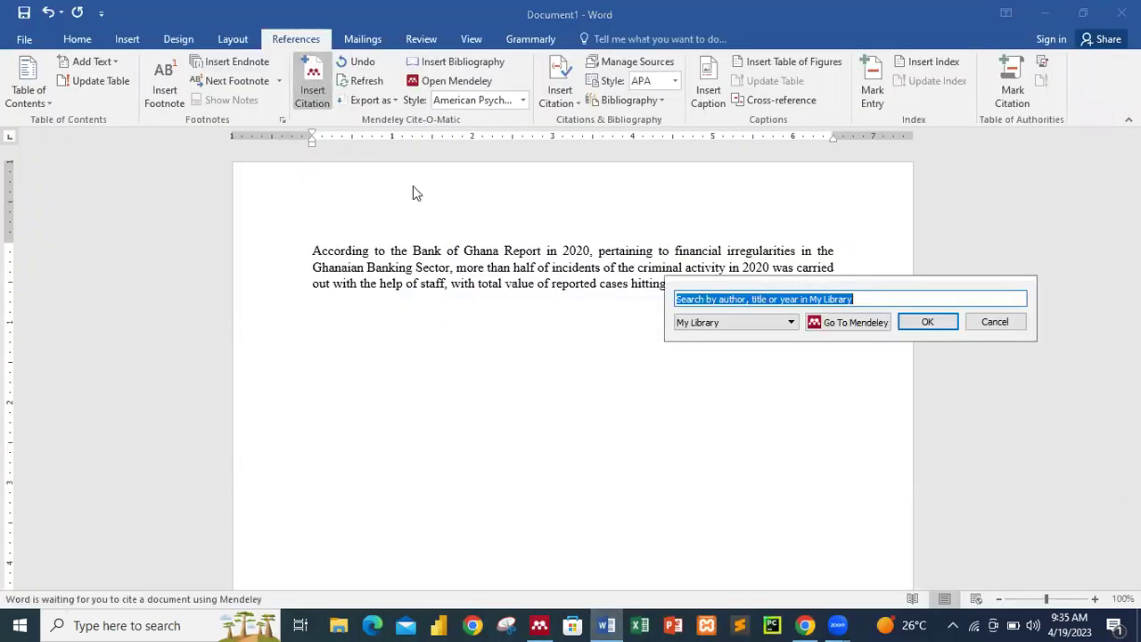
right_click(770, 302)
left_click(808, 392)
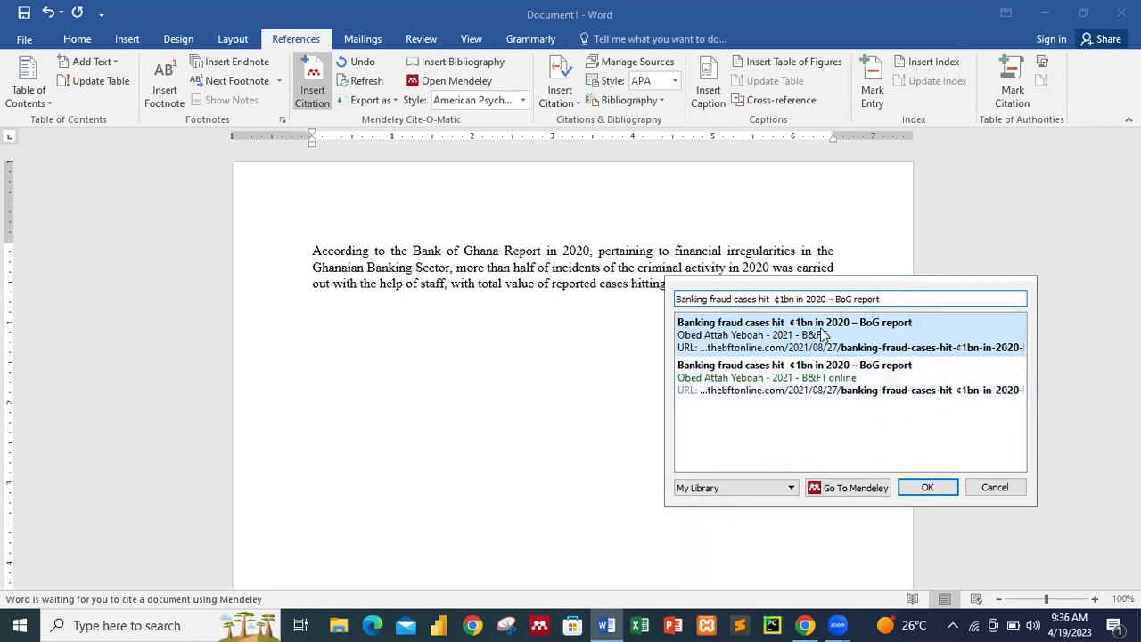
left_click(818, 344)
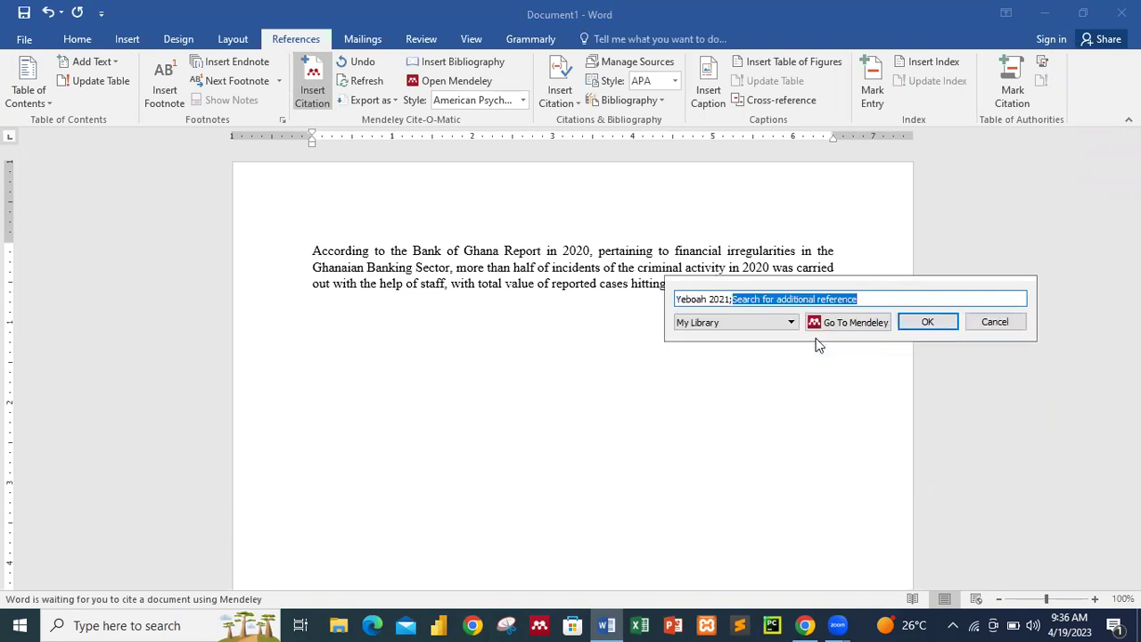
left_click(924, 324)
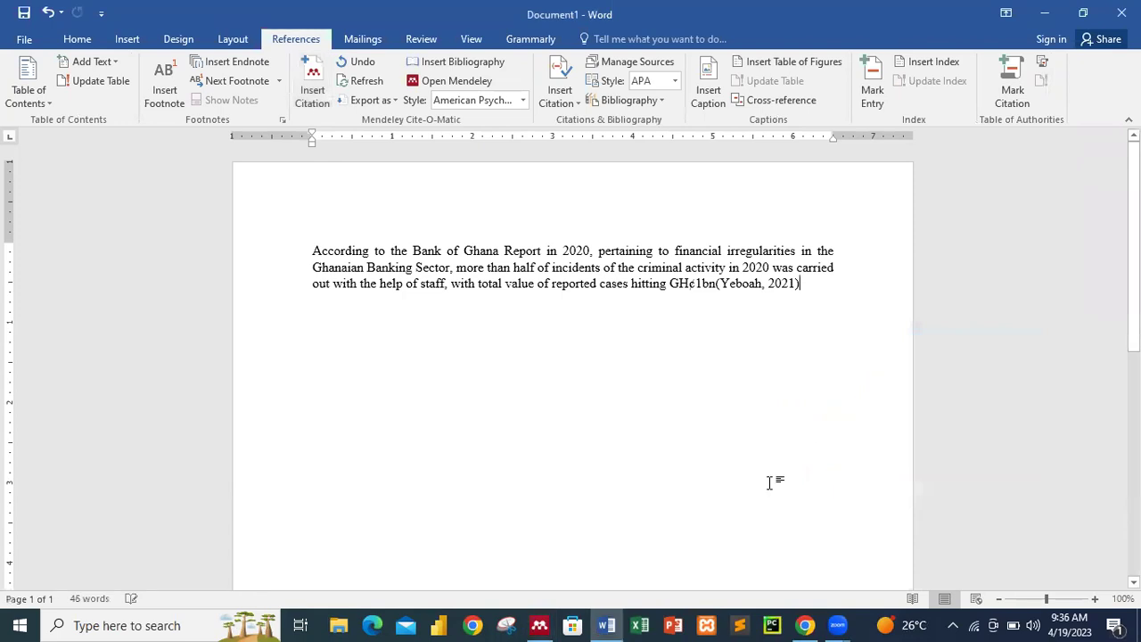
Add a space before the citation and a full stop after it, and write a "References" heading below the paragraph
left_click(718, 284)
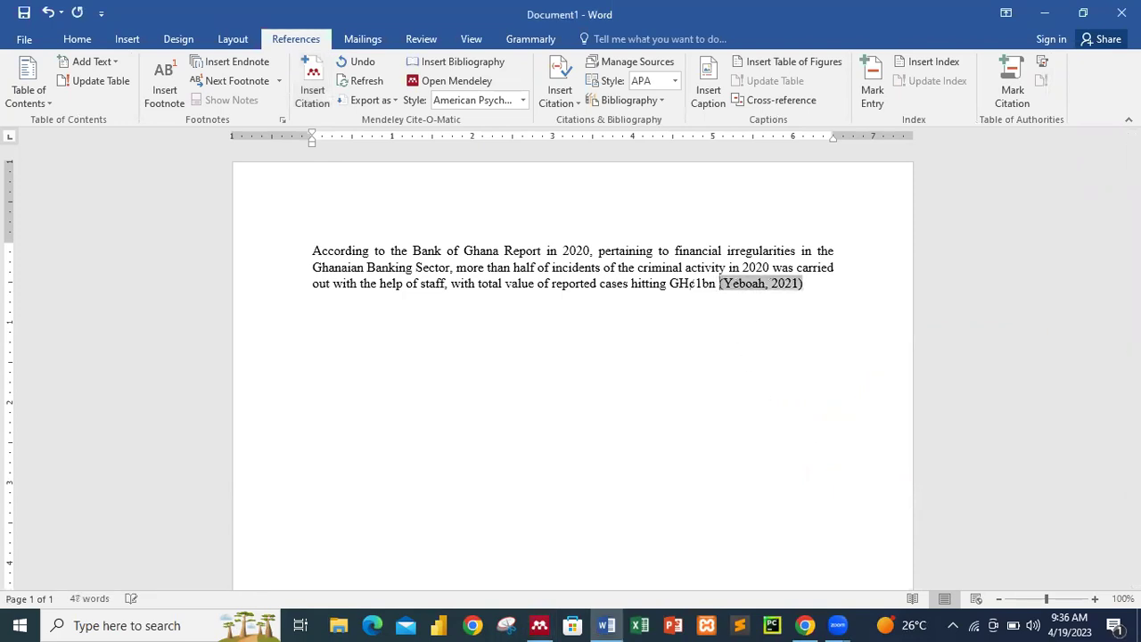
left_click(817, 284)
type(".")
key("Return")
key("Return")
type("References")
key("Return")
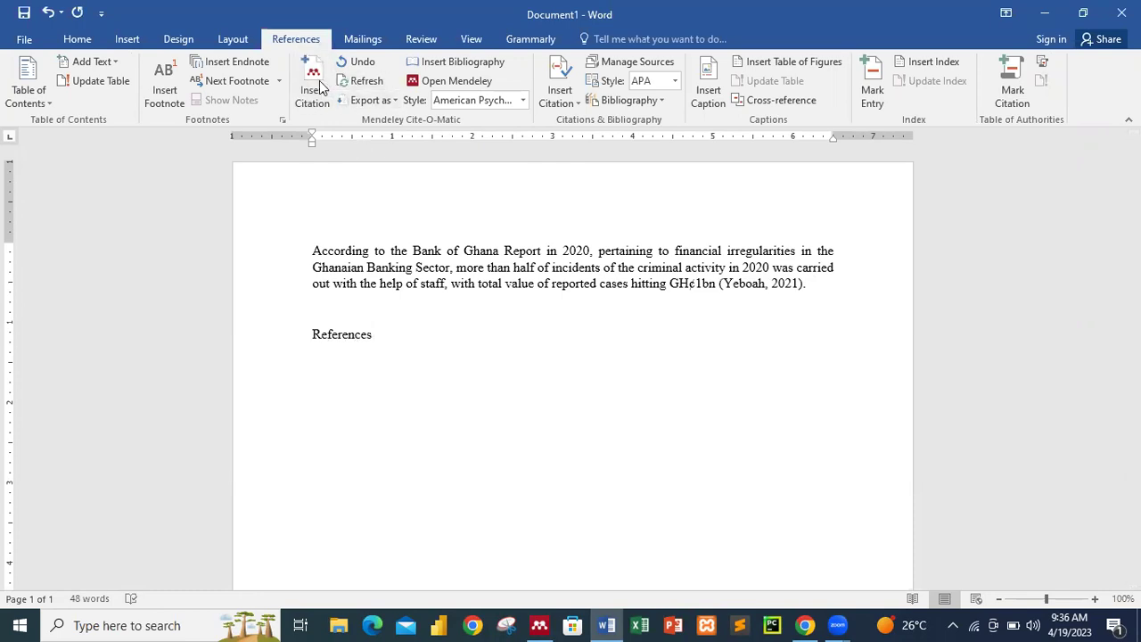
Insert the Mendeley bibliography under "References" and set the whole document's Mendeley citation style to American Psychological Association 7th edition
left_click(457, 64)
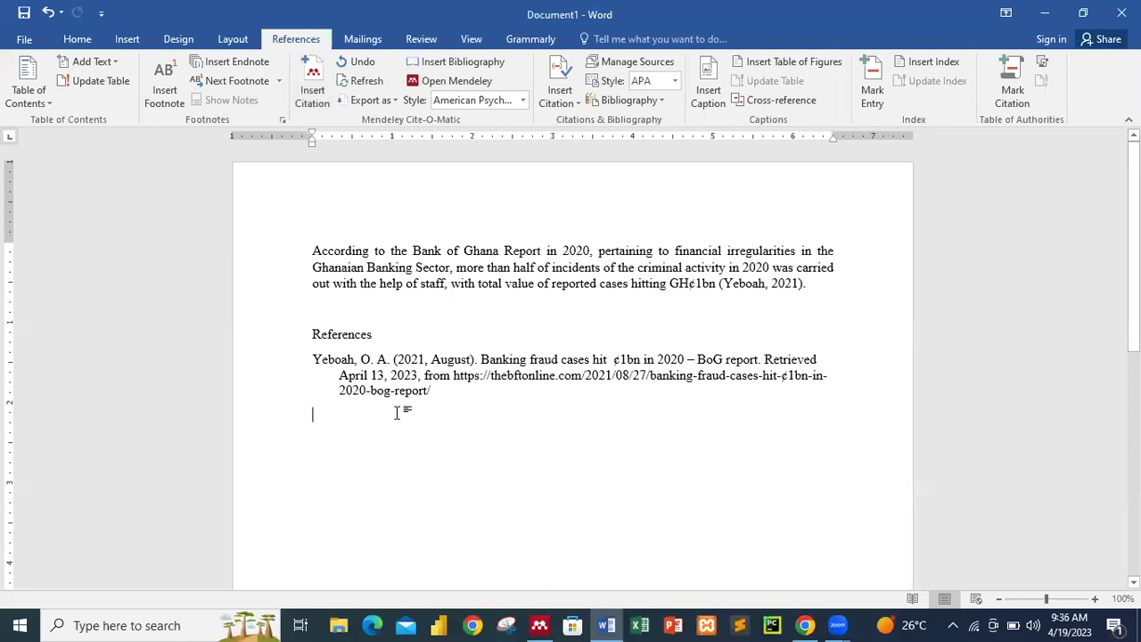
triple_click(437, 399)
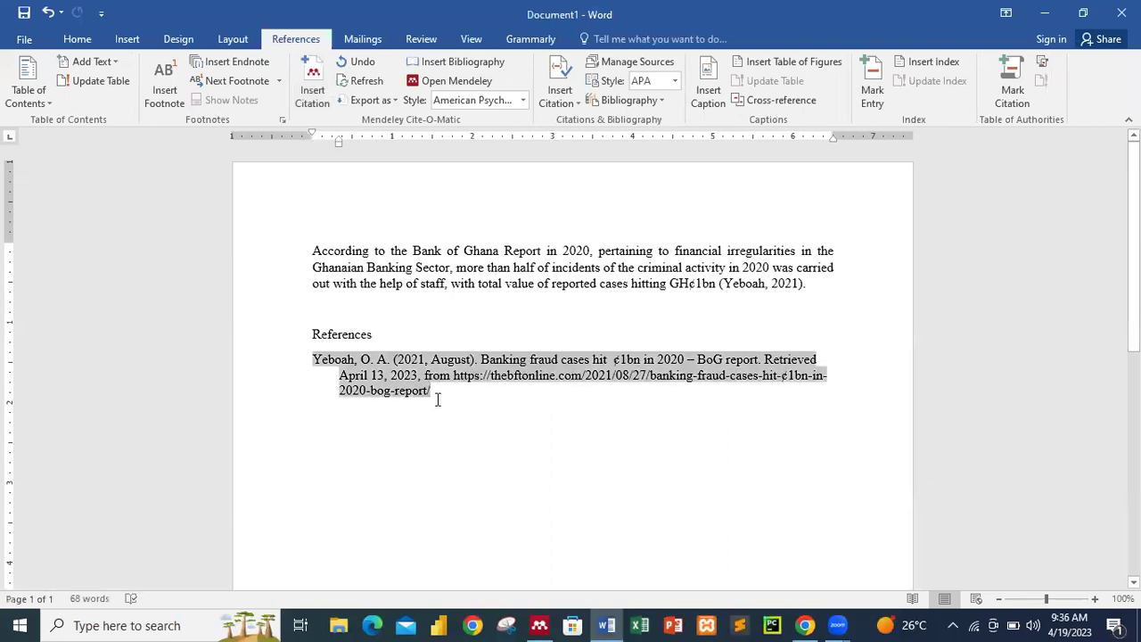
key("ctrl+a")
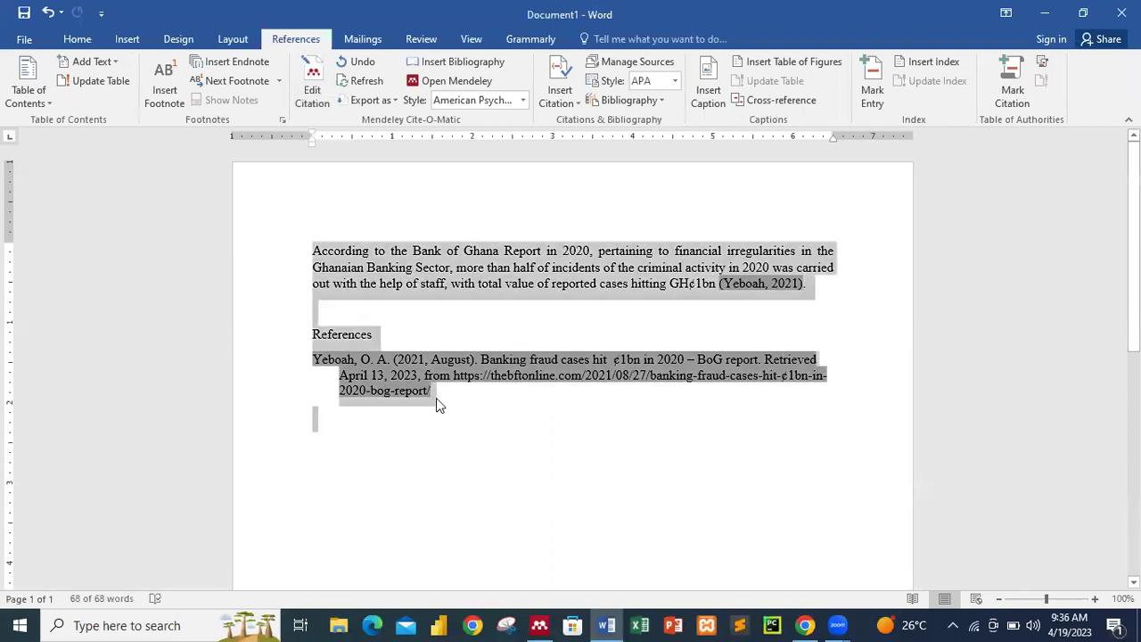
left_click(522, 99)
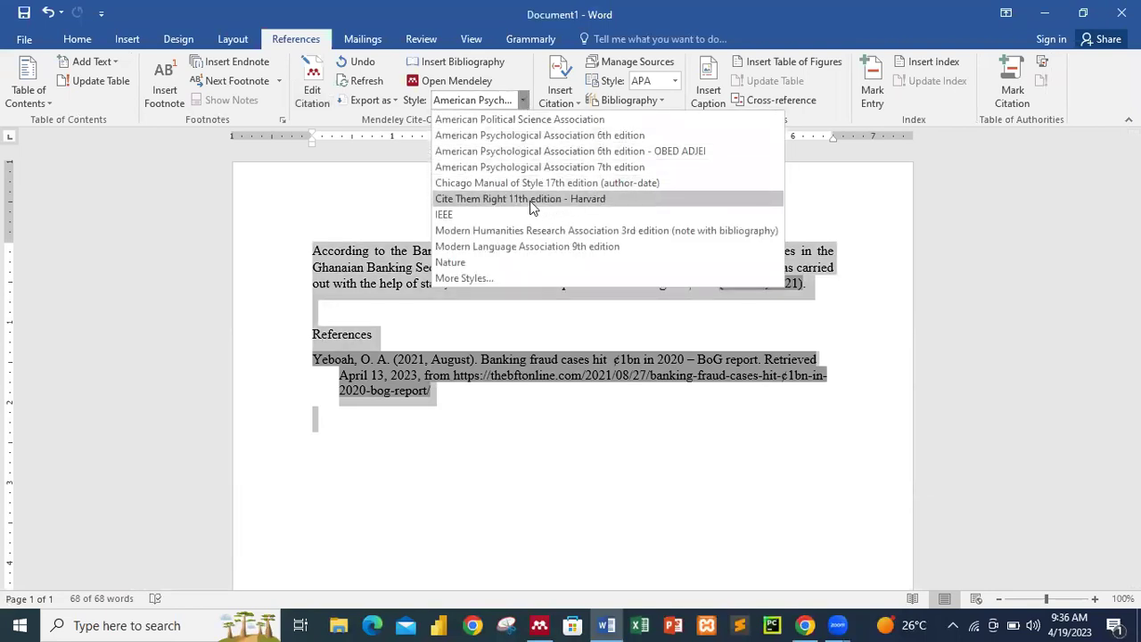
left_click(545, 169)
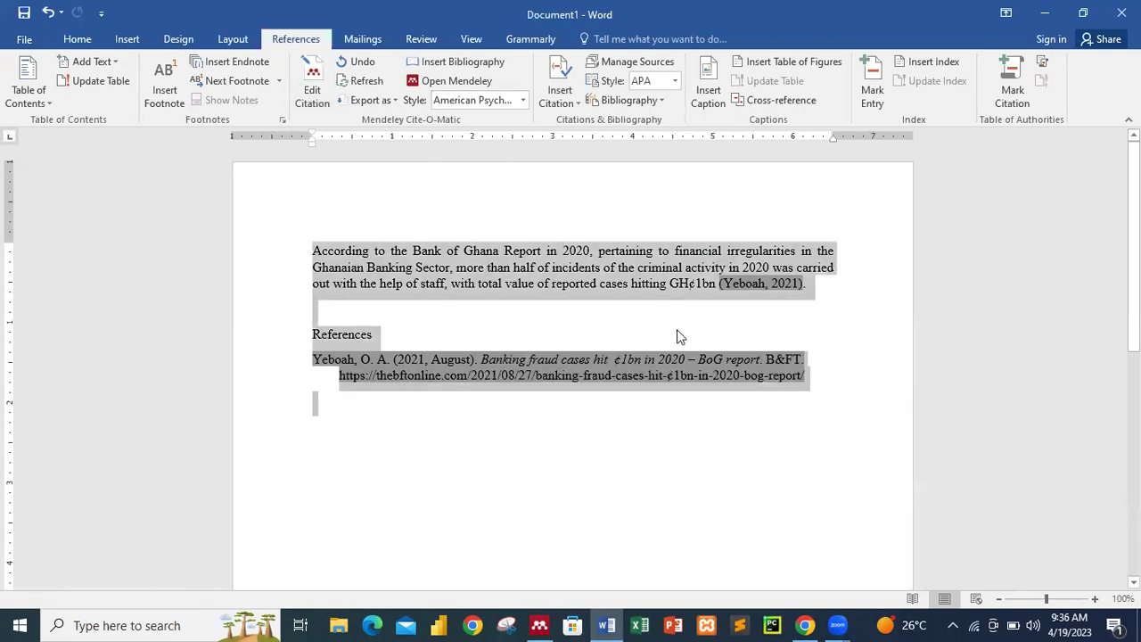
left_click(816, 378)
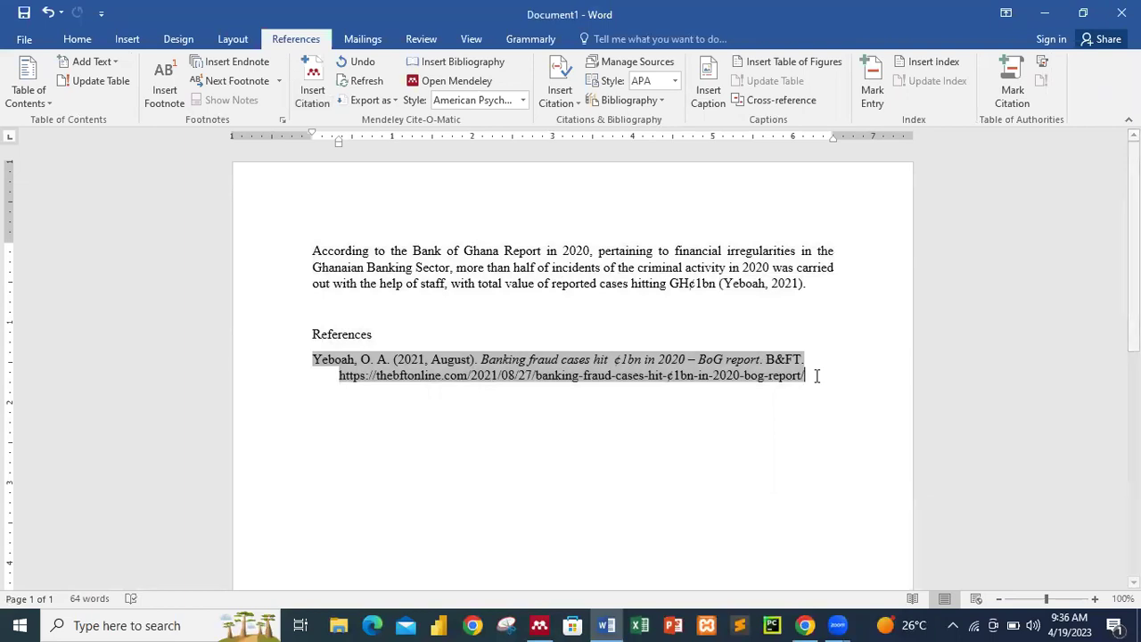
Make the "References" heading above the bibliography entry bold
left_click(596, 336)
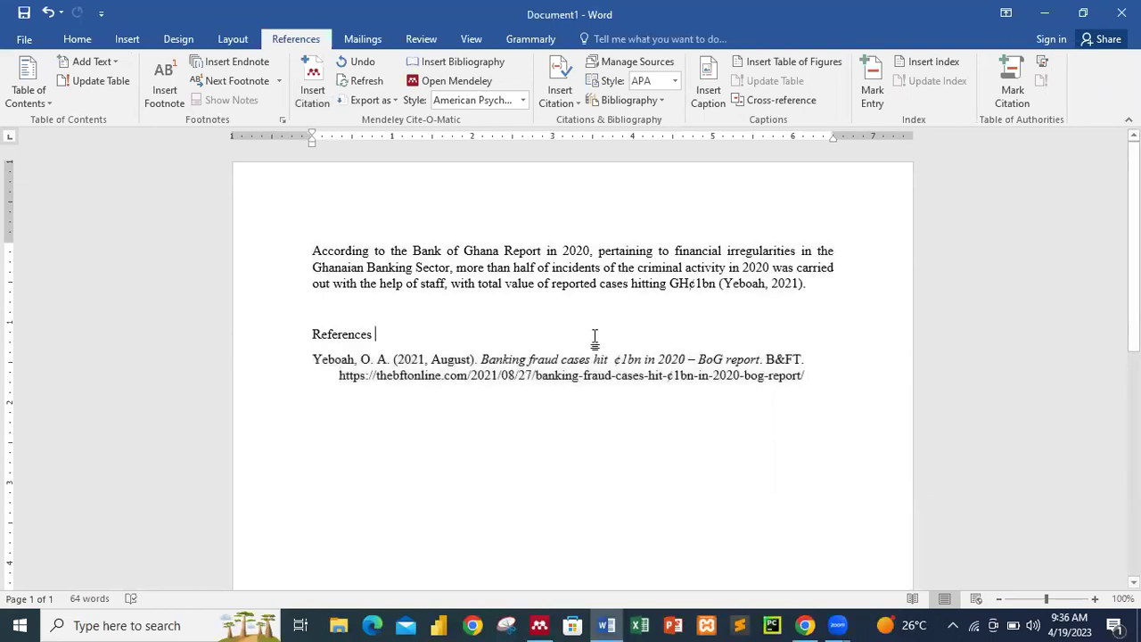
left_click_drag(390, 334, 307, 331)
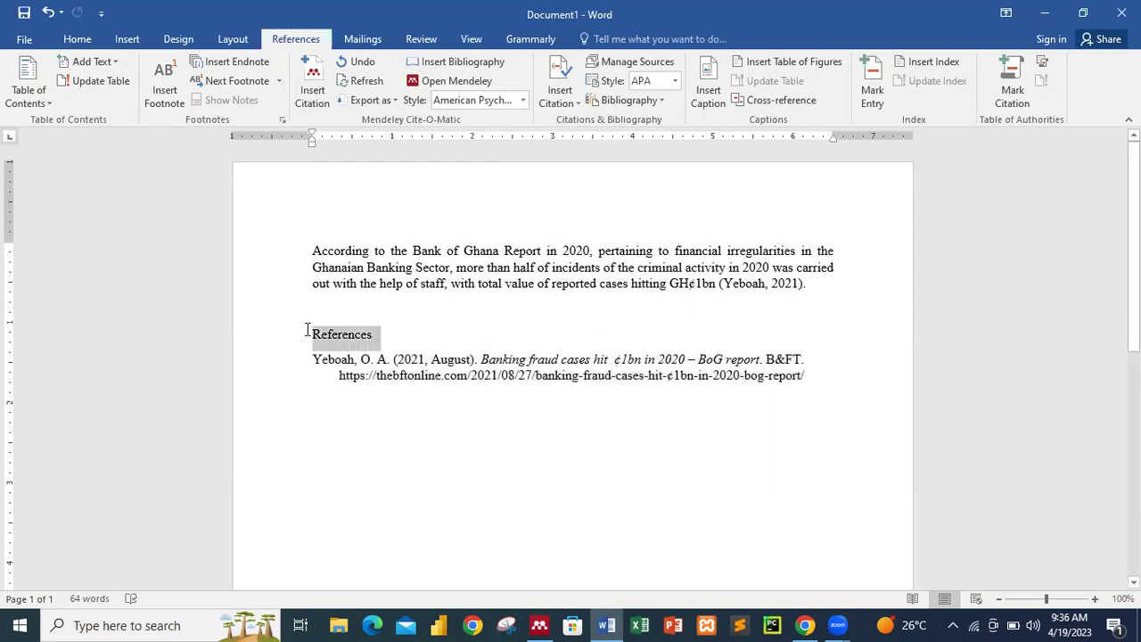
left_click(77, 39)
left_click(144, 96)
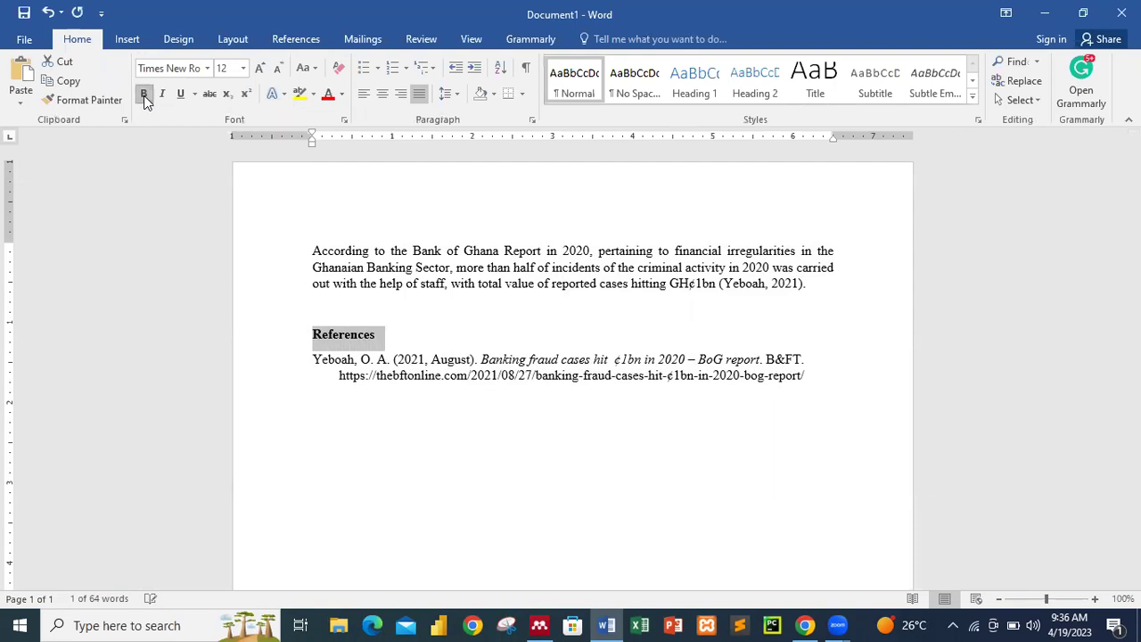
left_click(470, 312)
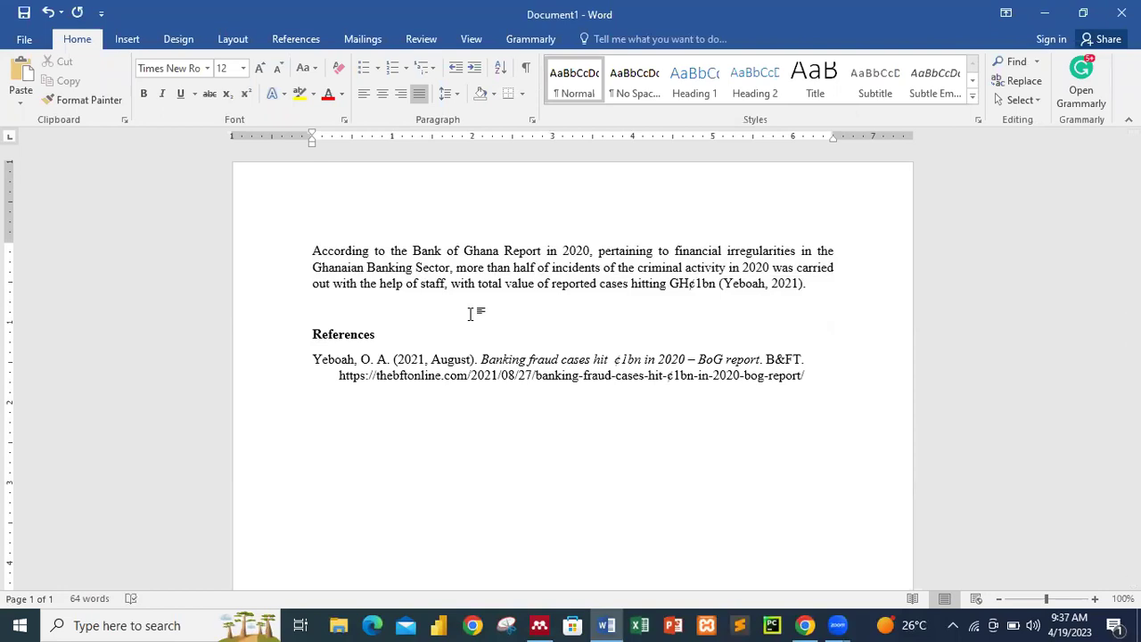
scroll(633, 284, "down", 6)
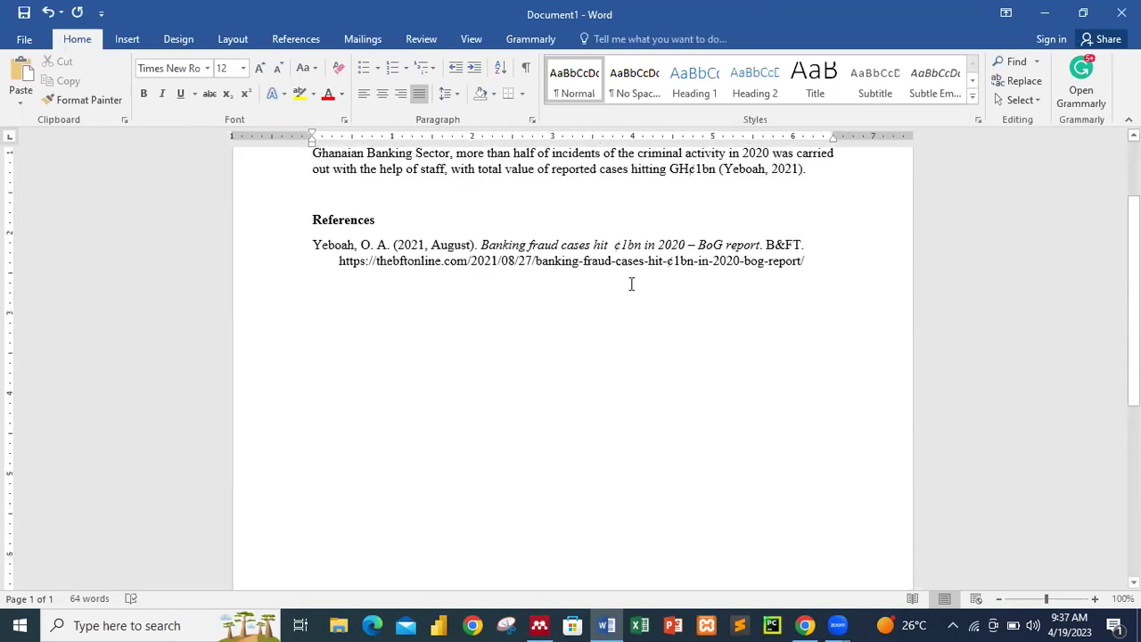
scroll(631, 283, "up", 6)
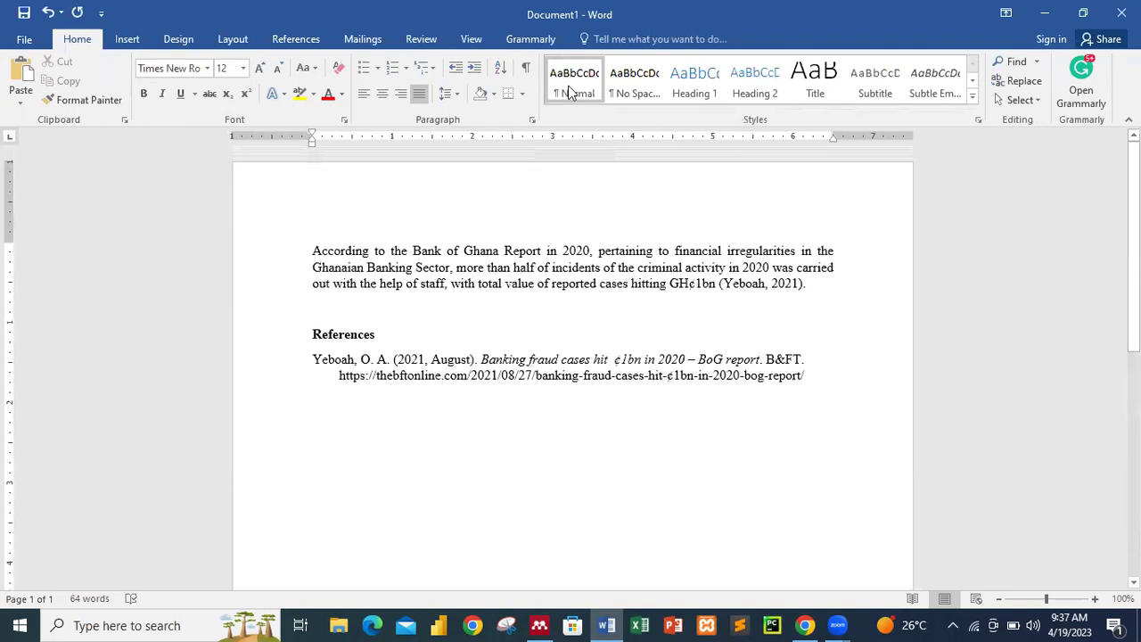